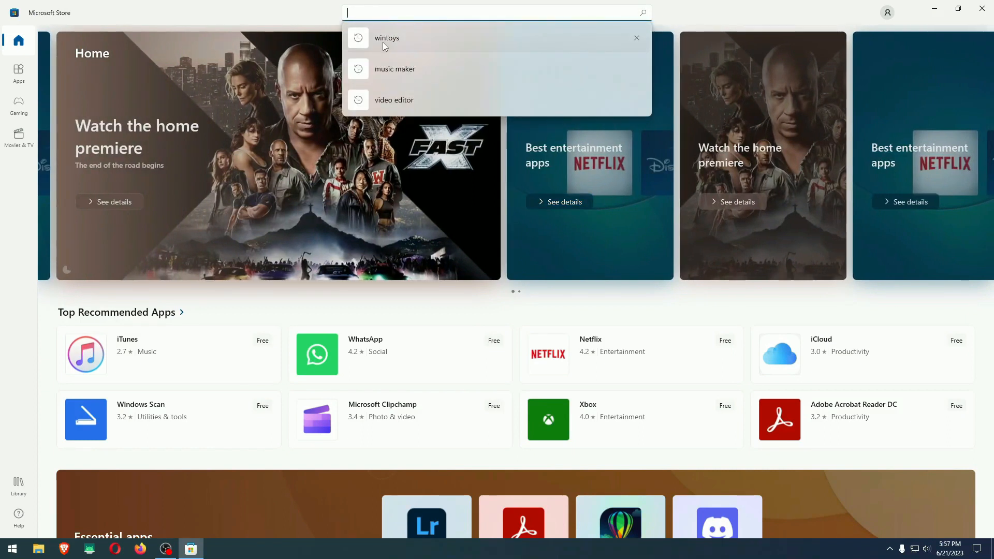
Step: Search the Microsoft Store for "wintoys" and install the Wintoys app
left_click(383, 37)
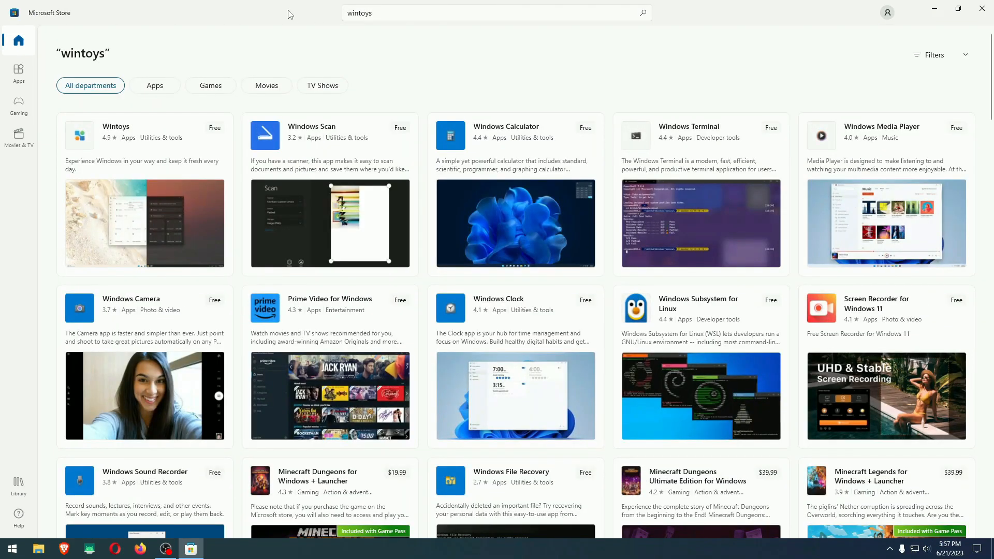
left_click(157, 126)
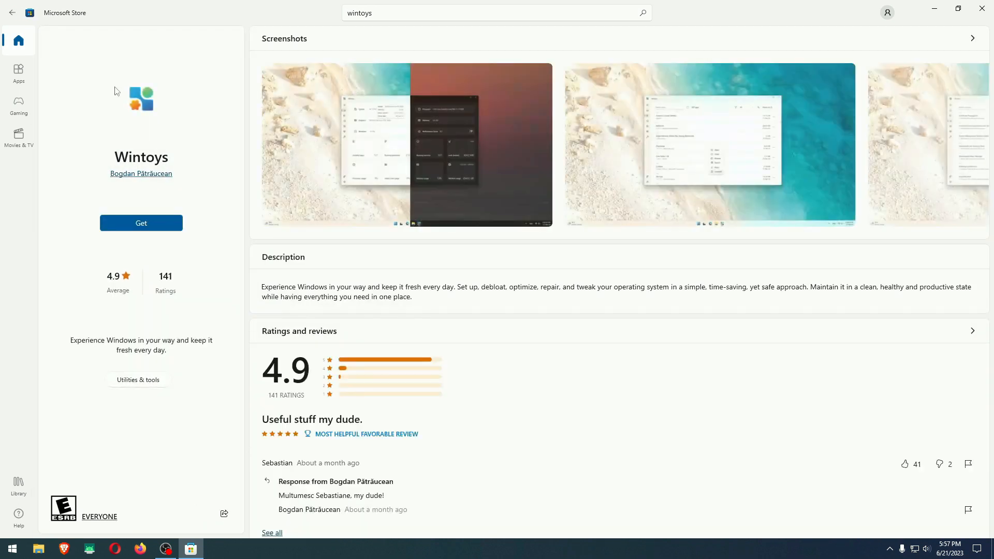
left_click(144, 223)
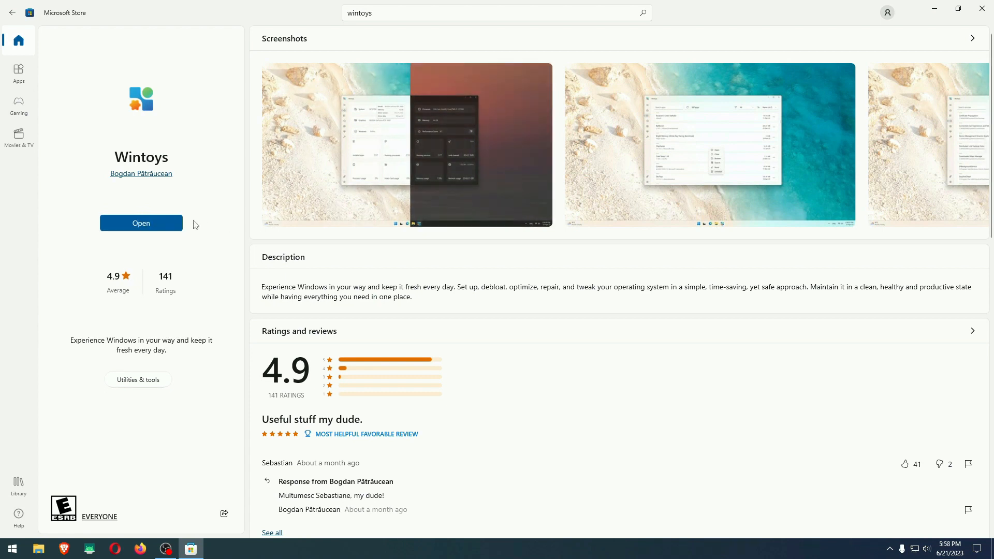
Step: Launch Wintoys, skipping its welcome introduction, and expand the navigation labels
left_click(155, 223)
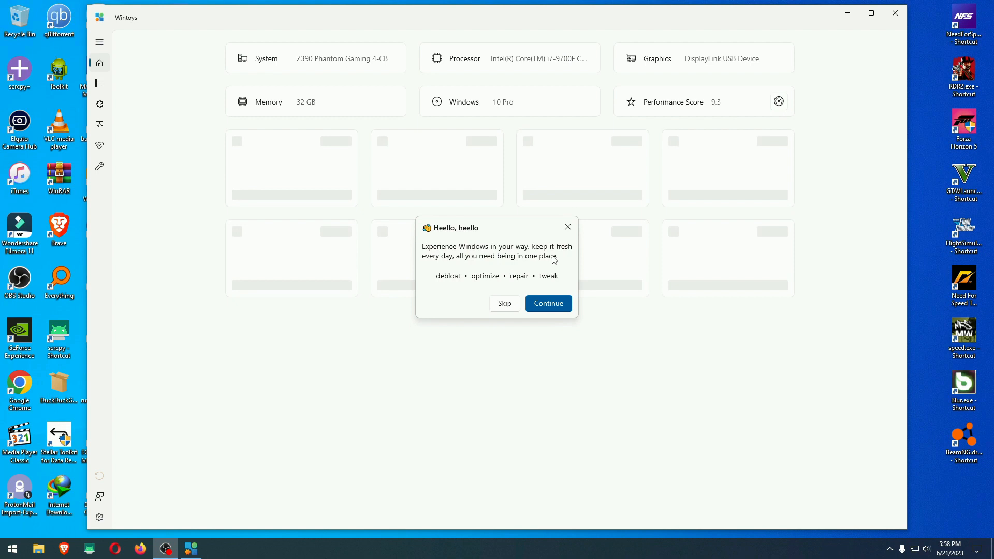
left_click(505, 303)
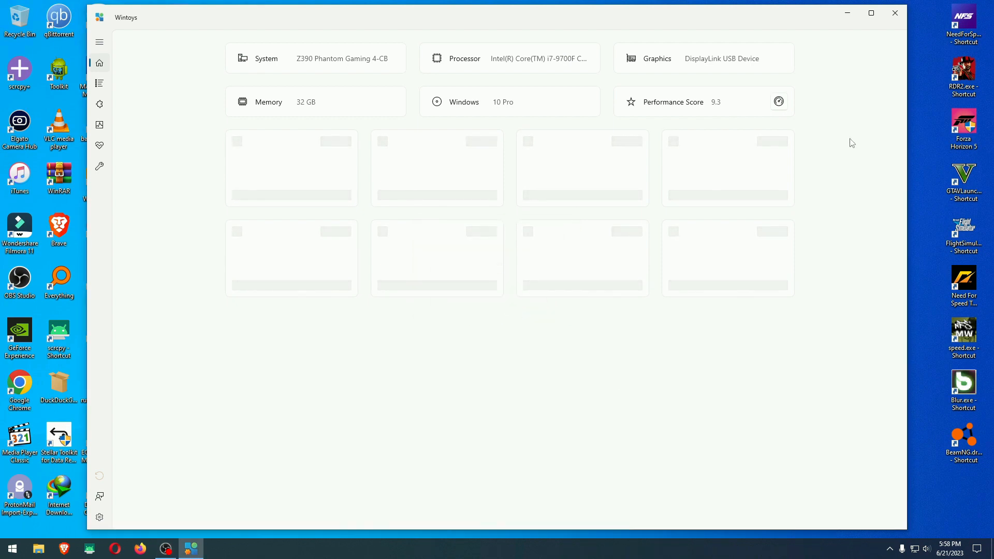
left_click(99, 42)
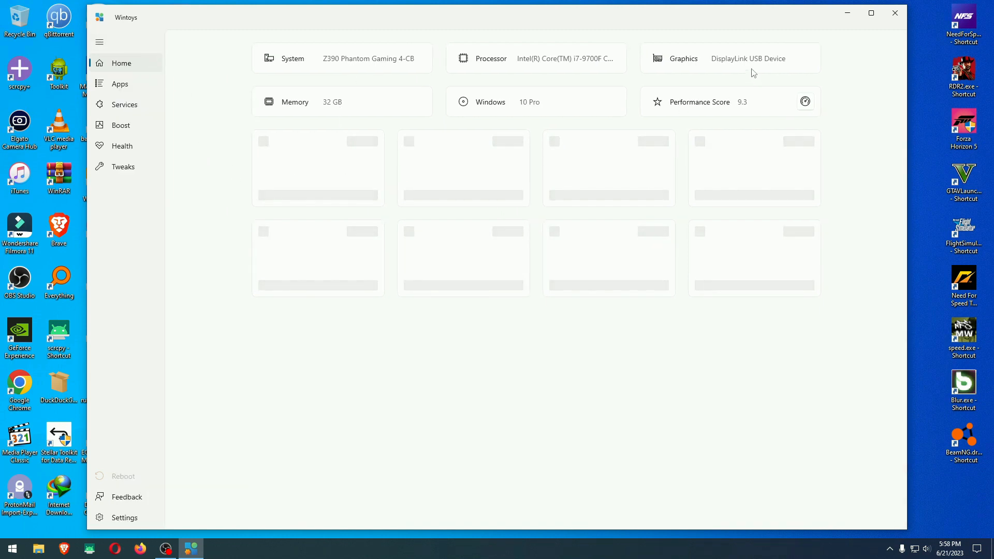
Step: Uninstall Cortana from the list of installed apps in Wintoys
left_click(118, 87)
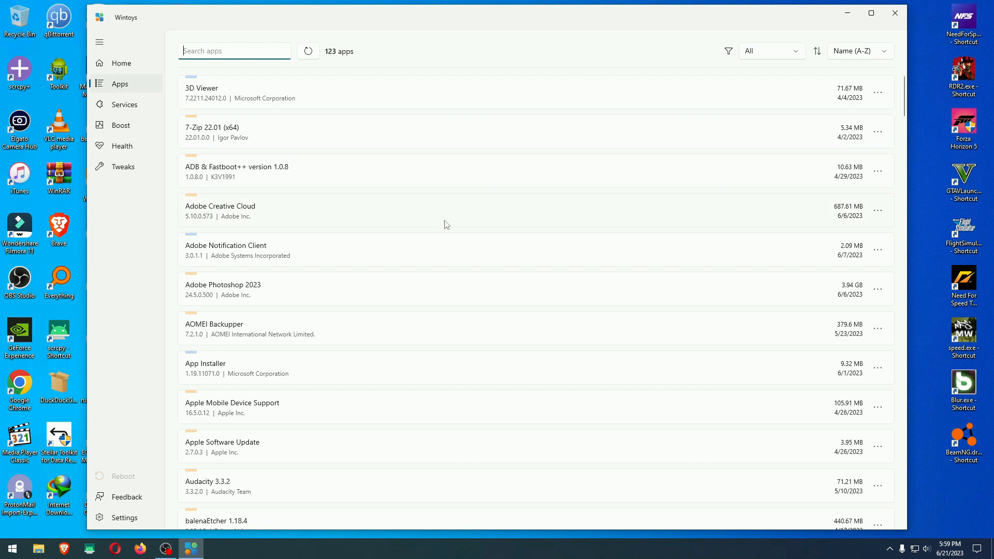
scroll(446, 224, "down", 4)
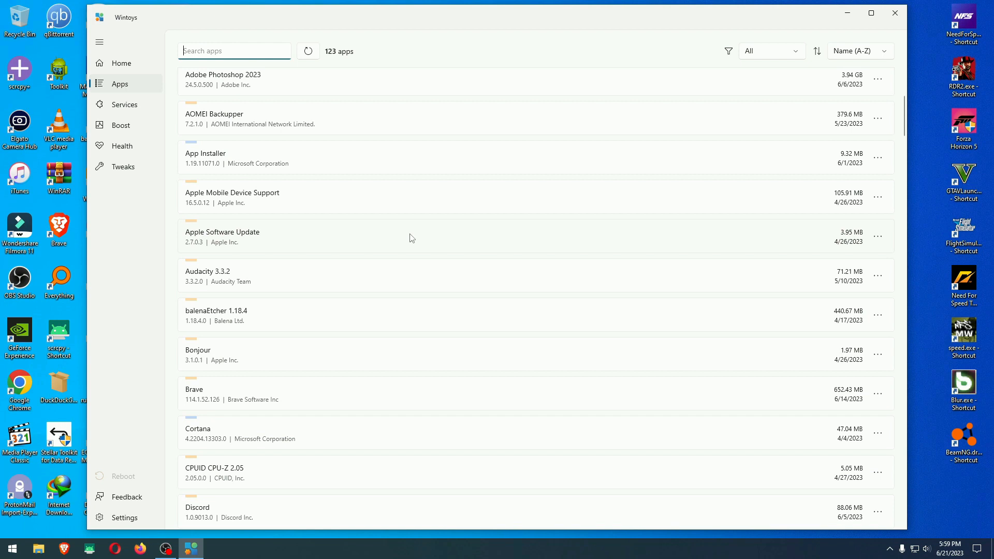
scroll(411, 238, "down", 4)
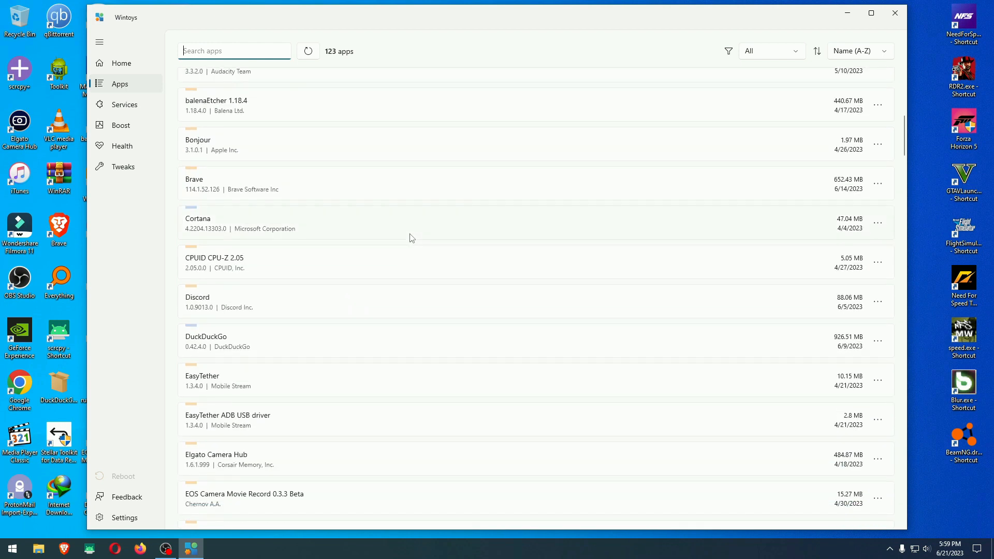
left_click(877, 223)
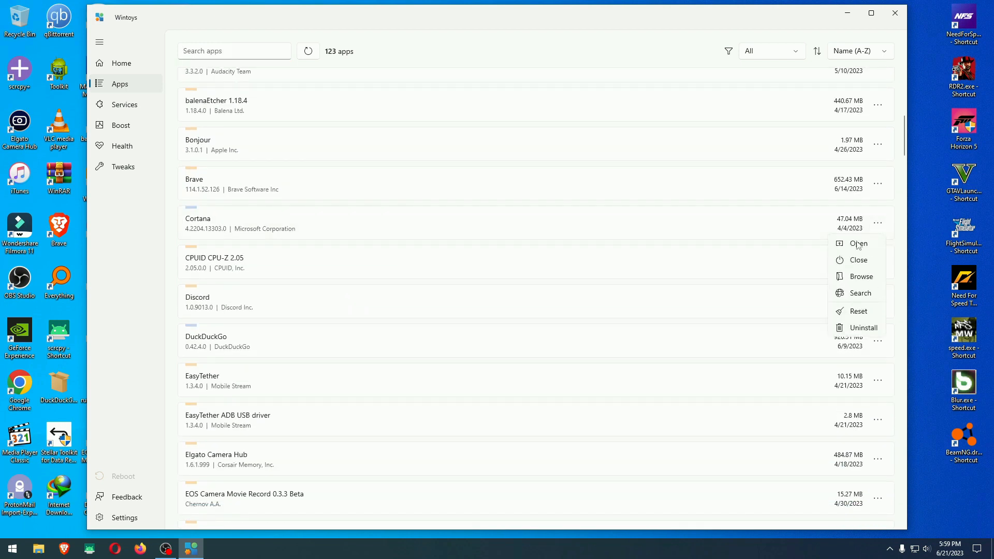
left_click(854, 332)
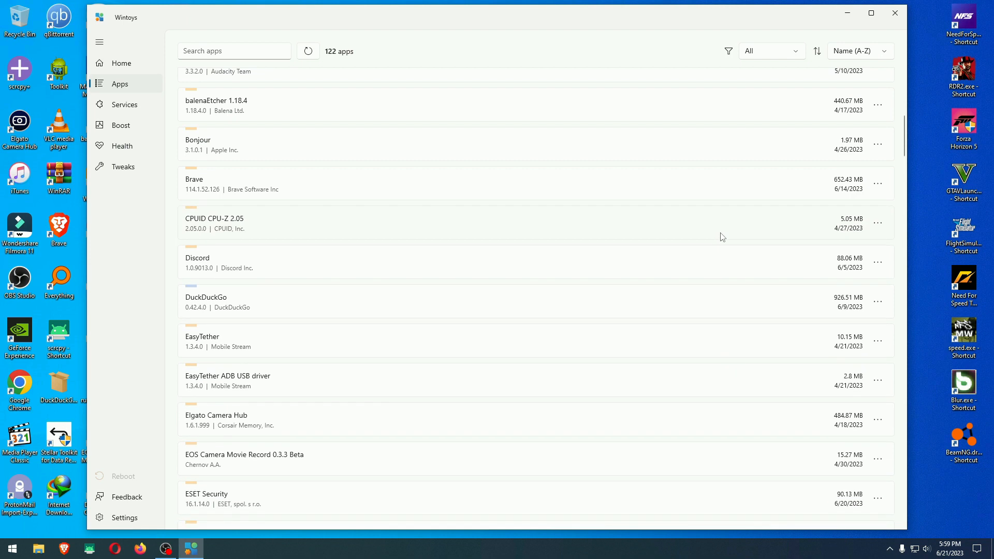
Step: Look through the installed apps list for further unneeded apps, down to the Xbox entries at its end
scroll(572, 255, "up", 1)
scroll(573, 255, "up", 2)
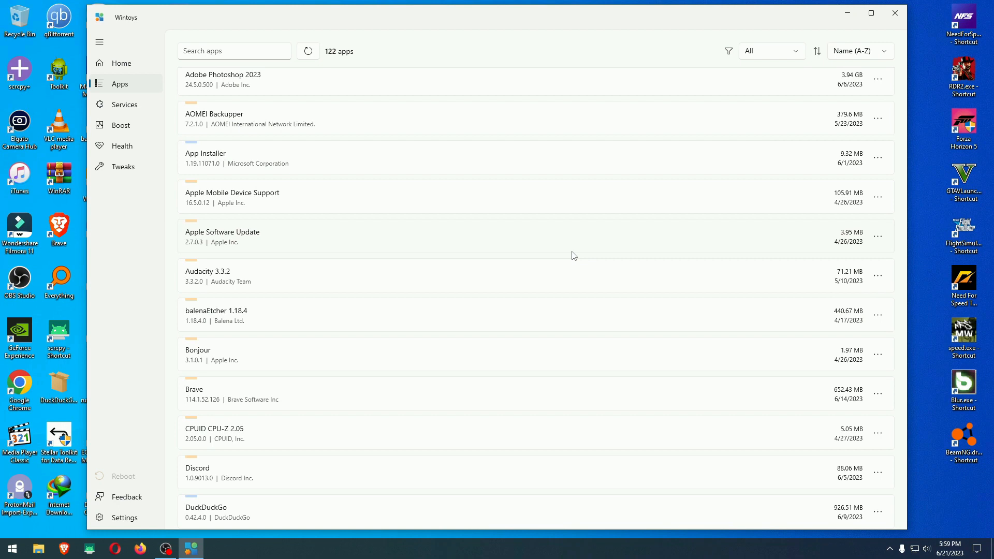
scroll(572, 256, "down", 3)
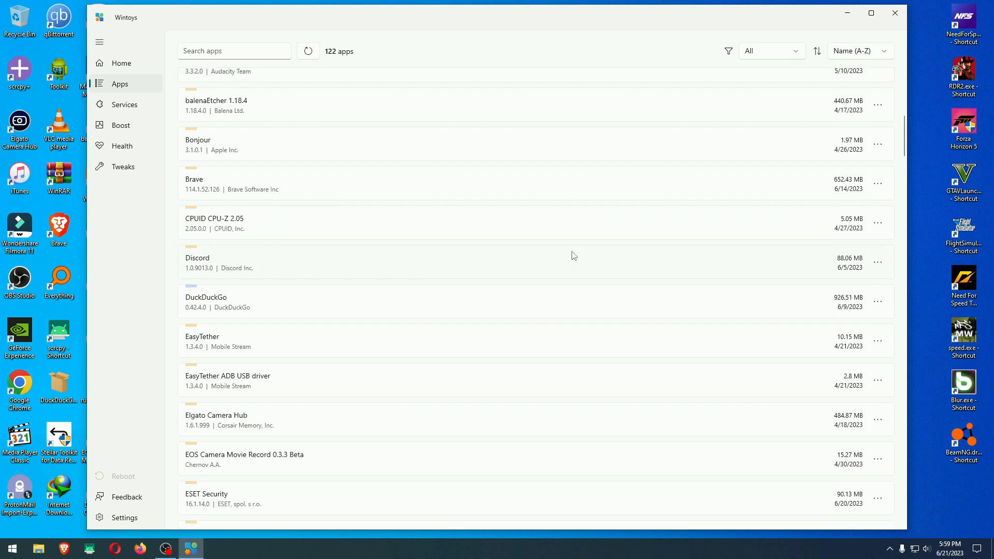
scroll(572, 255, "down", 2)
scroll(549, 249, "down", 1)
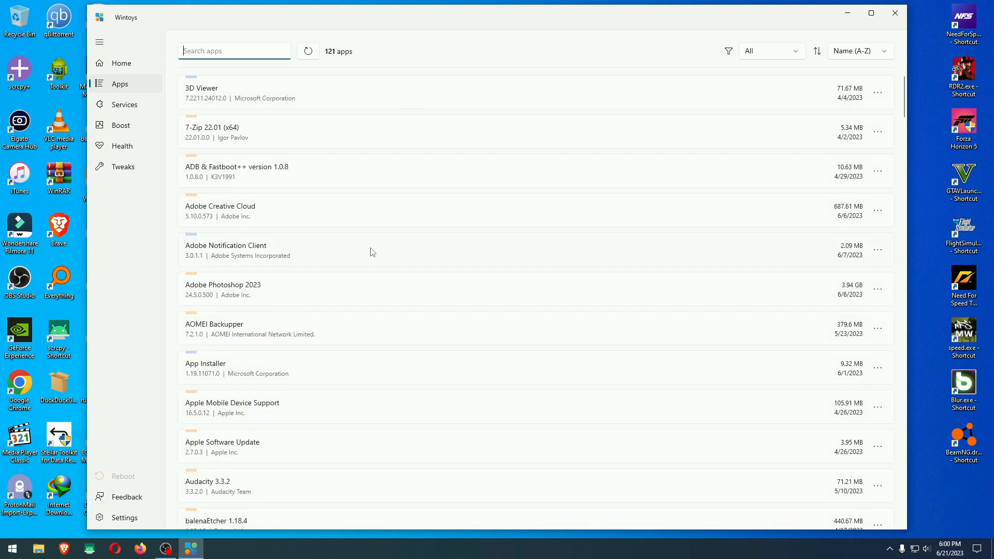
scroll(373, 256, "down", 6)
scroll(373, 260, "down", 20)
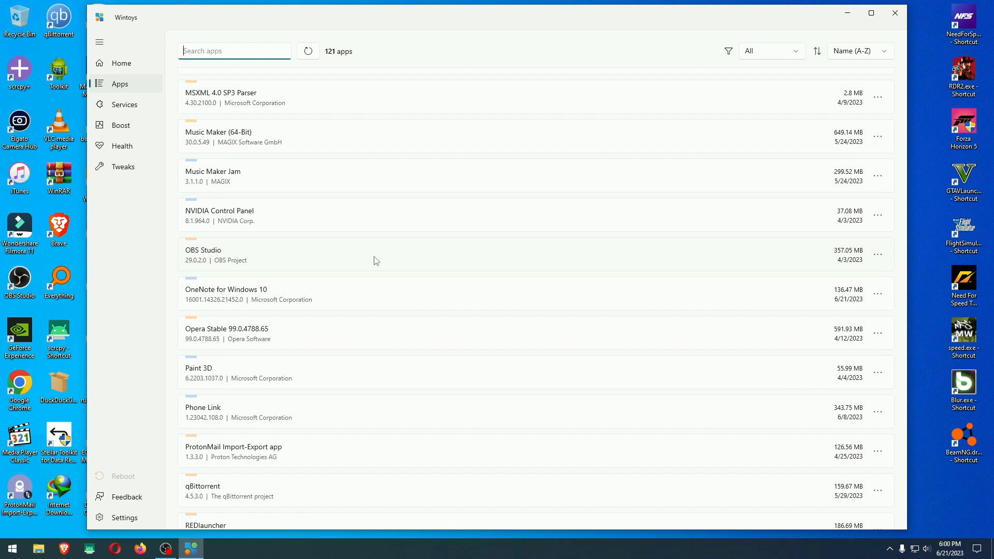
scroll(376, 260, "down", 5)
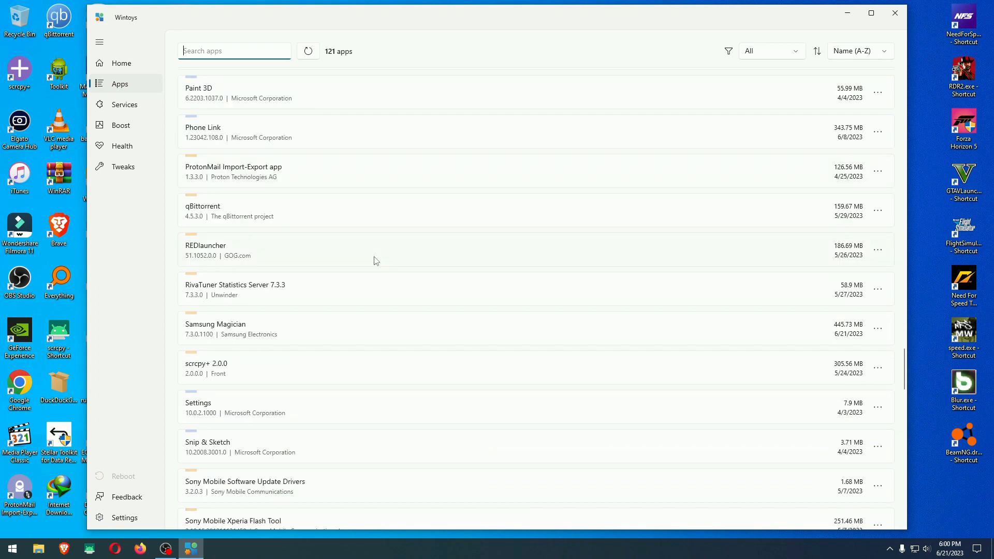
scroll(375, 261, "down", 3)
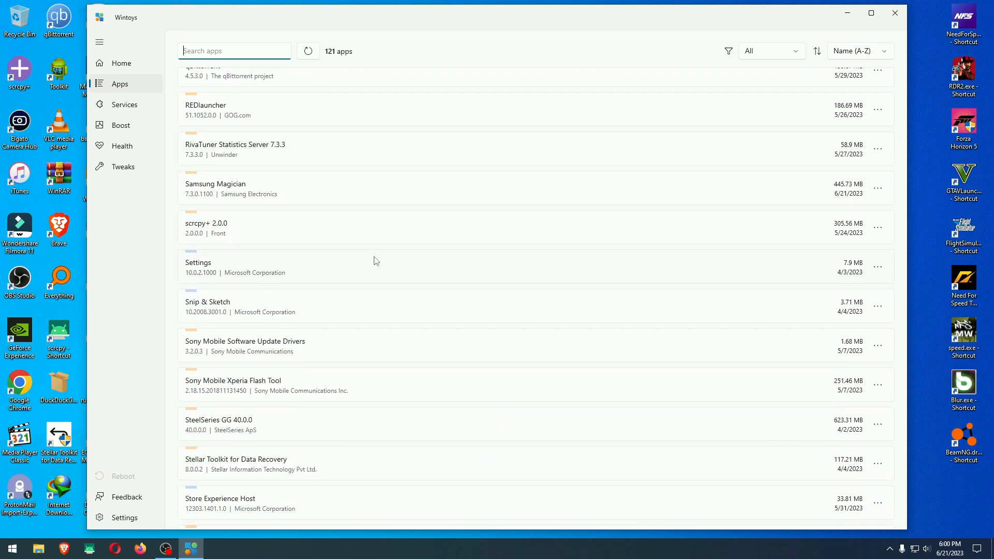
scroll(376, 260, "down", 5)
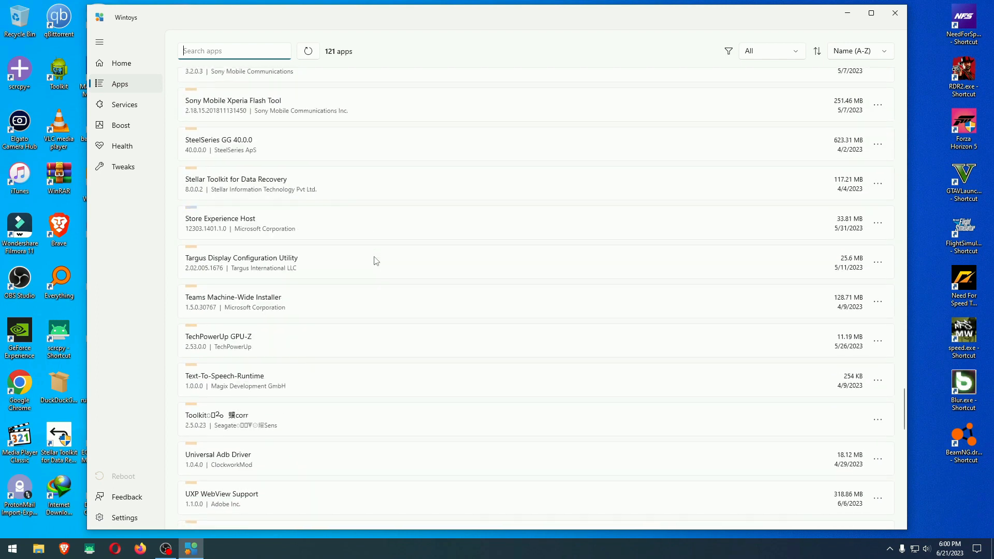
scroll(455, 295, "down", 6)
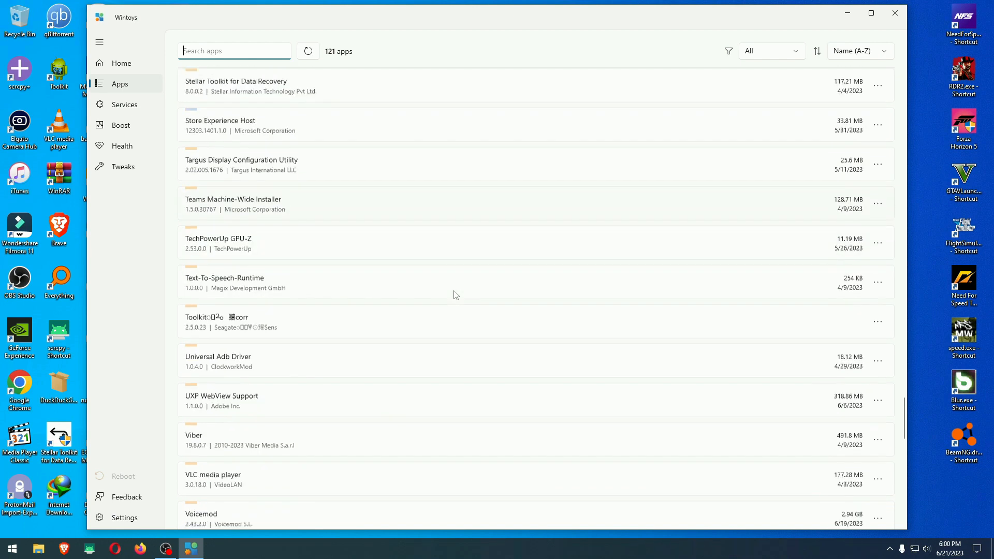
scroll(455, 295, "down", 10)
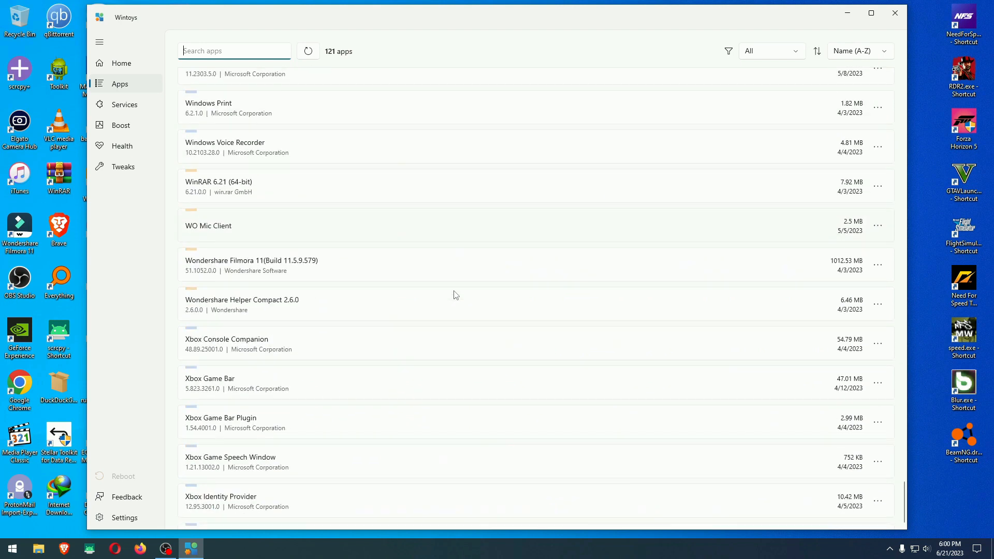
scroll(455, 295, "down", 1)
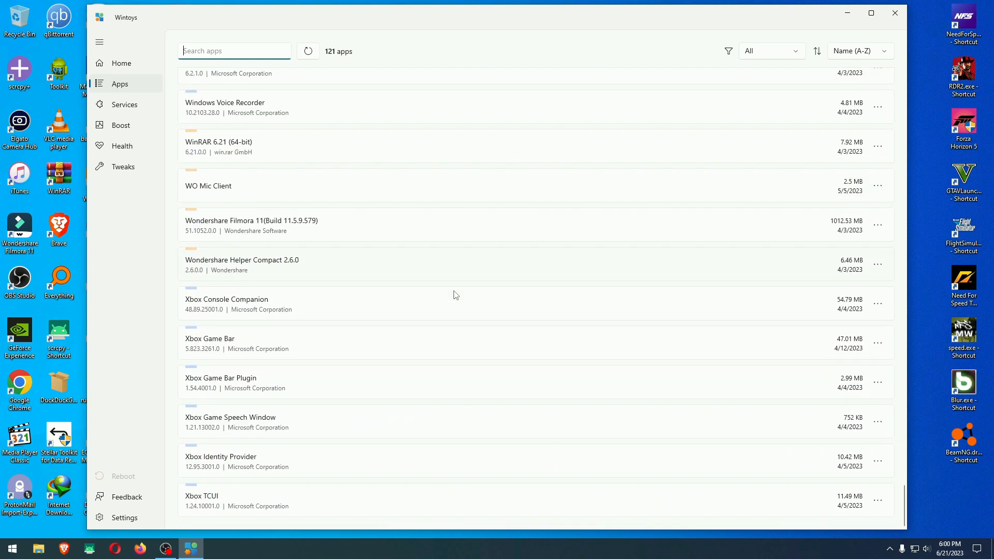
Step: Uninstall Xbox Game Bar and Xbox Console Companion from the installed apps list
left_click(878, 346)
left_click(855, 456)
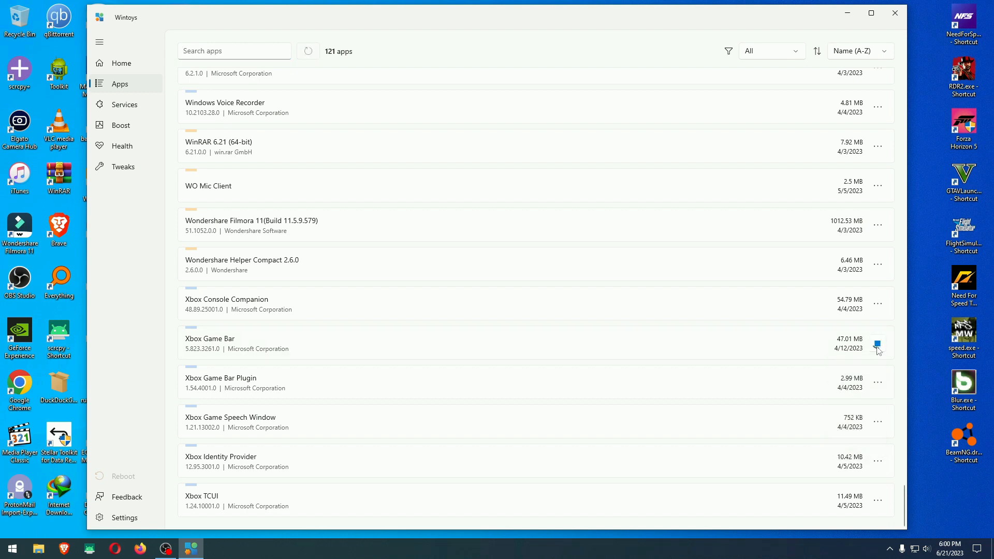
left_click(879, 344)
left_click(864, 454)
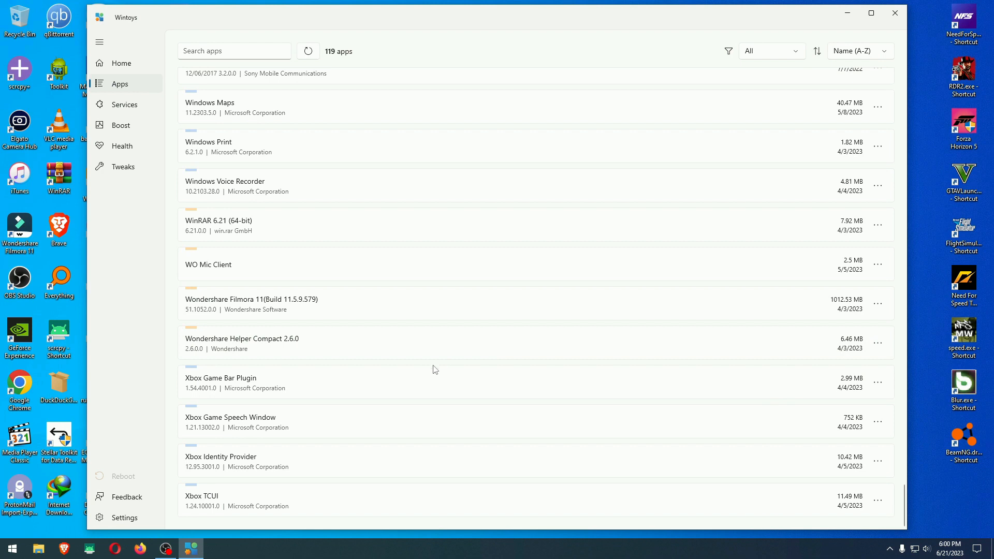
scroll(444, 356, "up", 15)
scroll(442, 355, "up", 5)
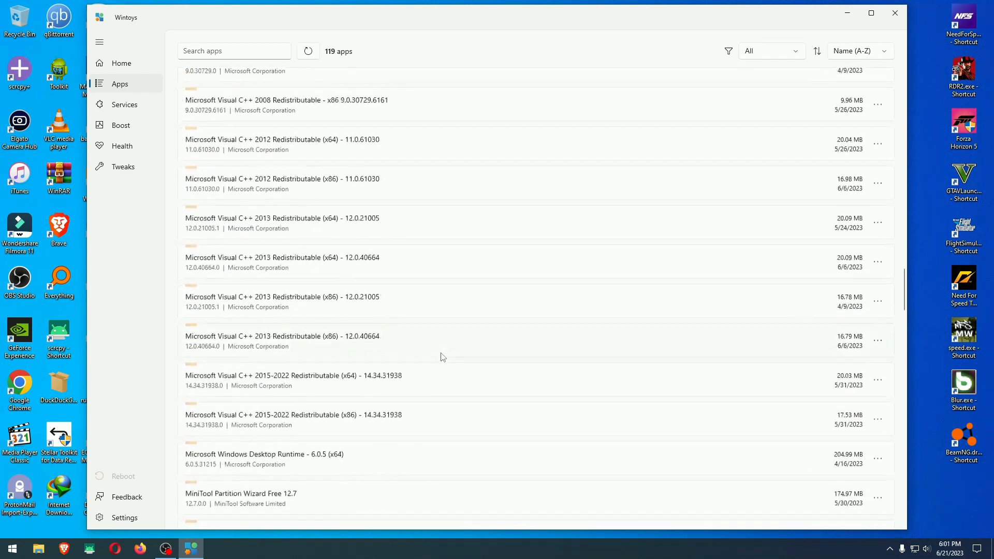
Step: Filter the Windows services list to Microsoft services and look through the entries
left_click(125, 104)
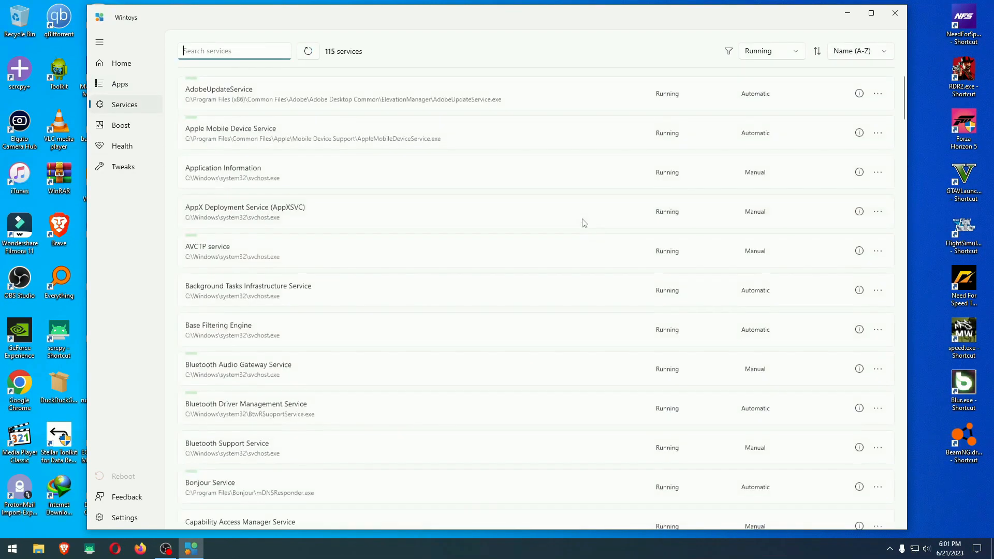
left_click(790, 51)
left_click(763, 71)
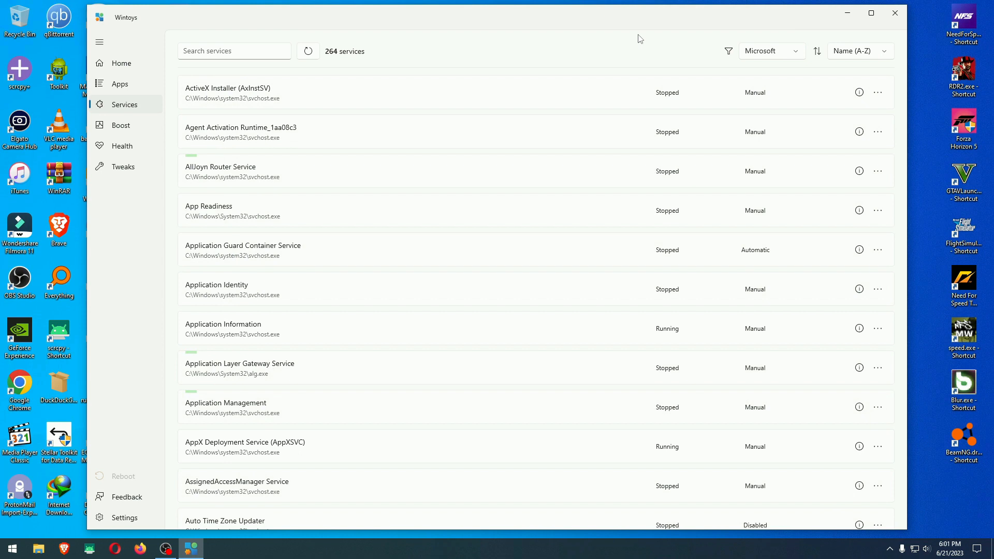
scroll(426, 207, "down", 2)
scroll(428, 226, "up", 1)
Step: Filter the services to Third Party and stop AdobeUpdateService
left_click(771, 50)
left_click(762, 89)
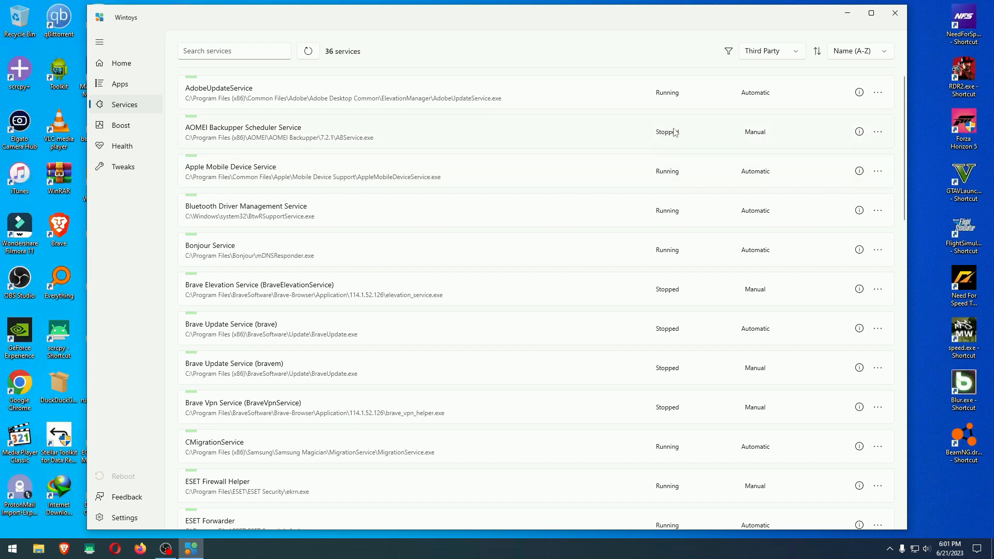
left_click(877, 92)
left_click(854, 131)
Step: Filter the services to those with Automatic startup and stop Apple Mobile Device Service
left_click(771, 54)
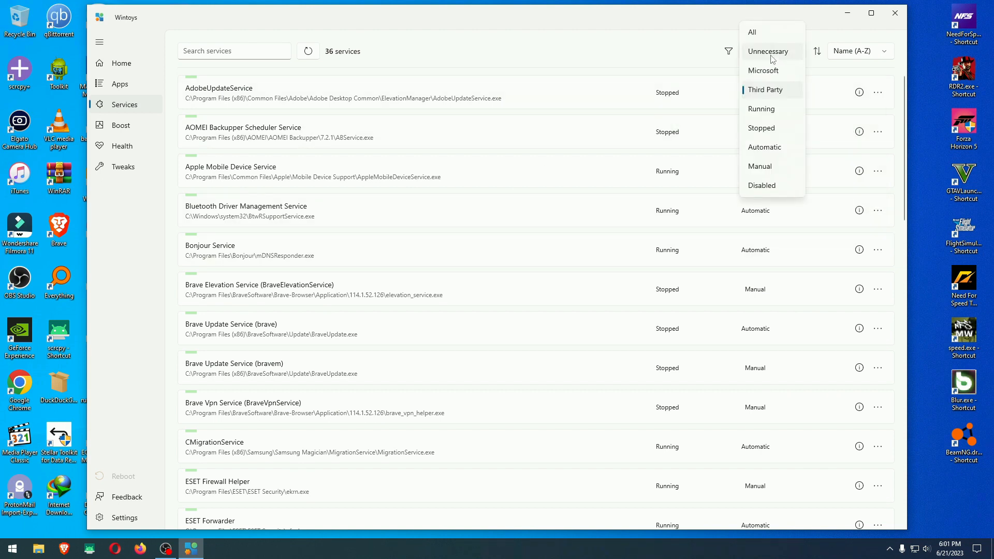
left_click(764, 148)
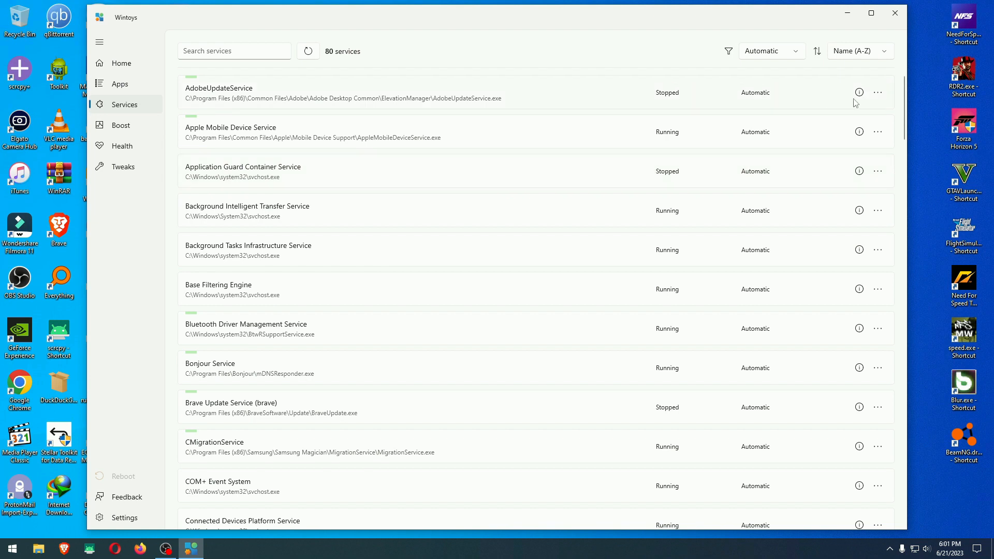
left_click(877, 92)
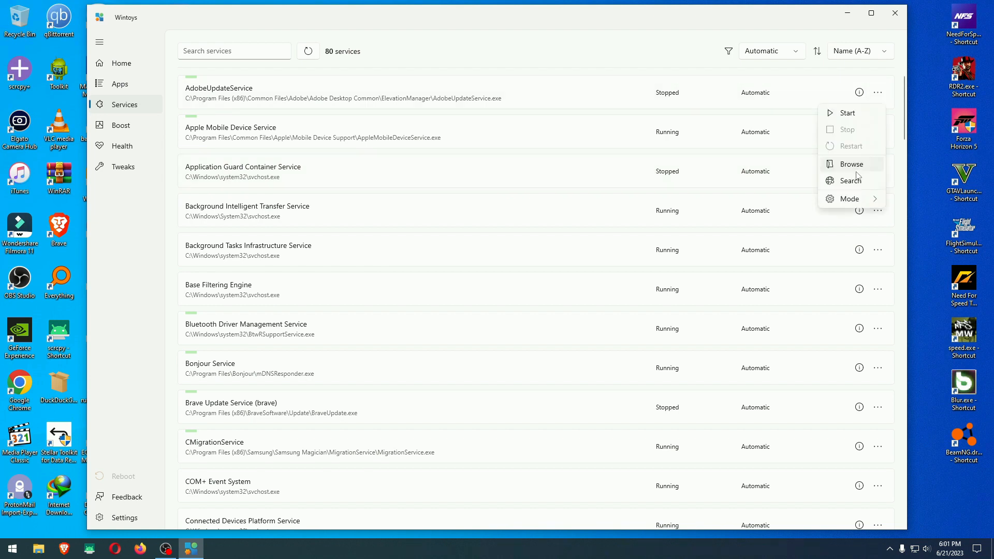
left_click(613, 41)
left_click(877, 132)
left_click(858, 169)
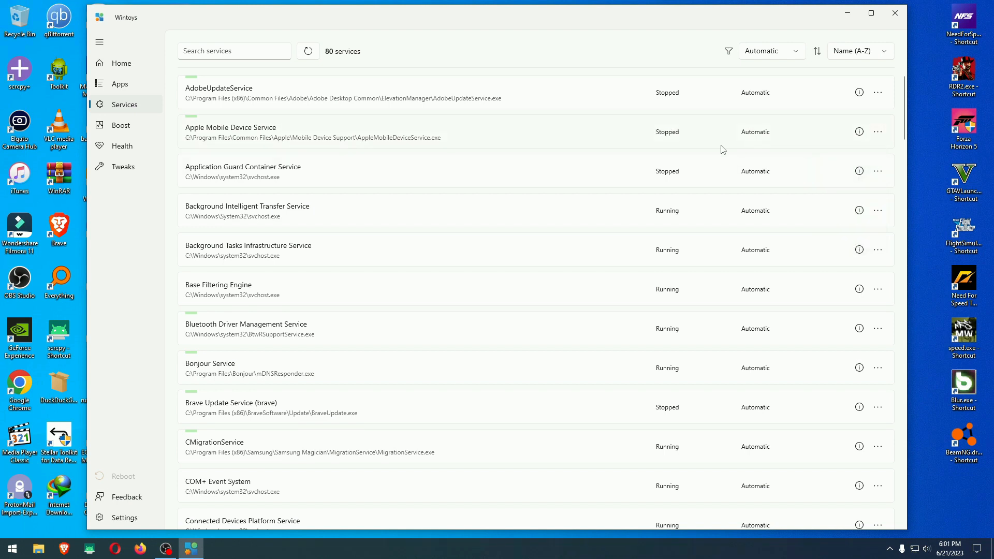
scroll(401, 279, "down", 20)
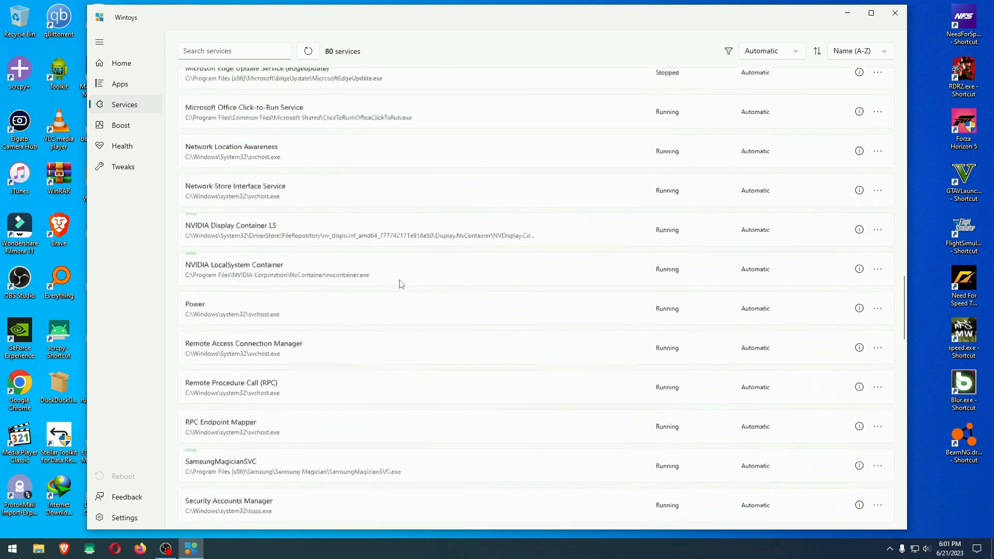
Step: Enable the Ultimate Performance Power Plan among the boost settings and check the selected plan in Power Options
left_click(124, 127)
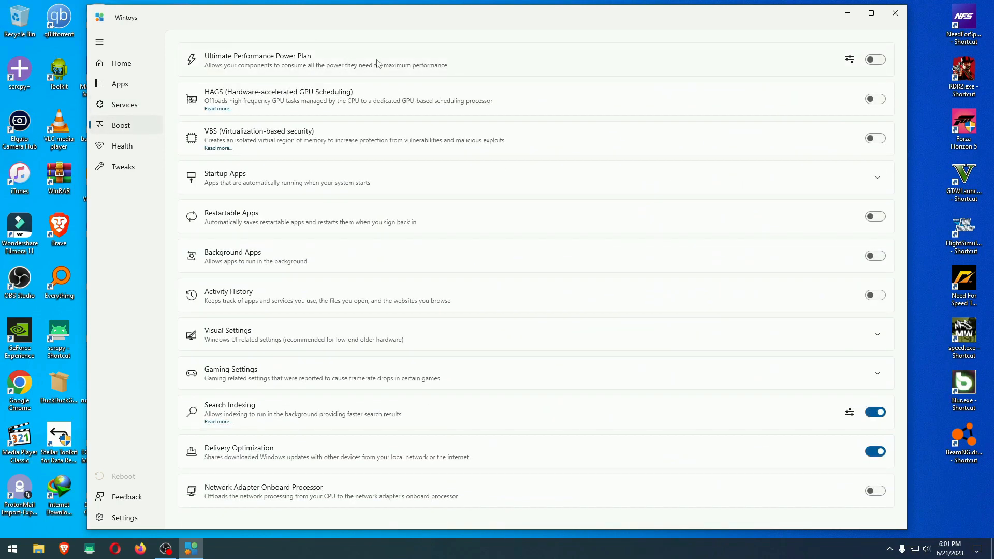
left_click(874, 60)
left_click(850, 61)
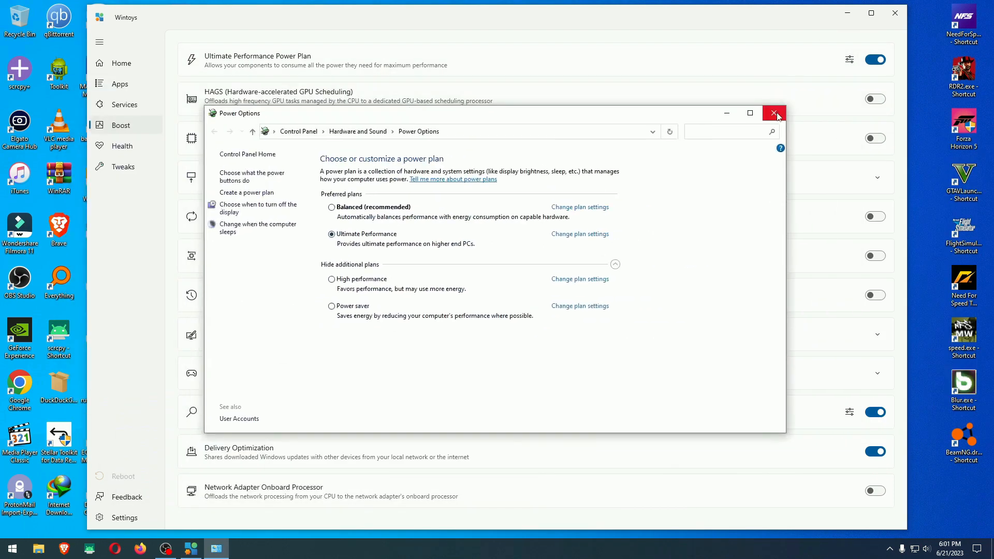
left_click(772, 110)
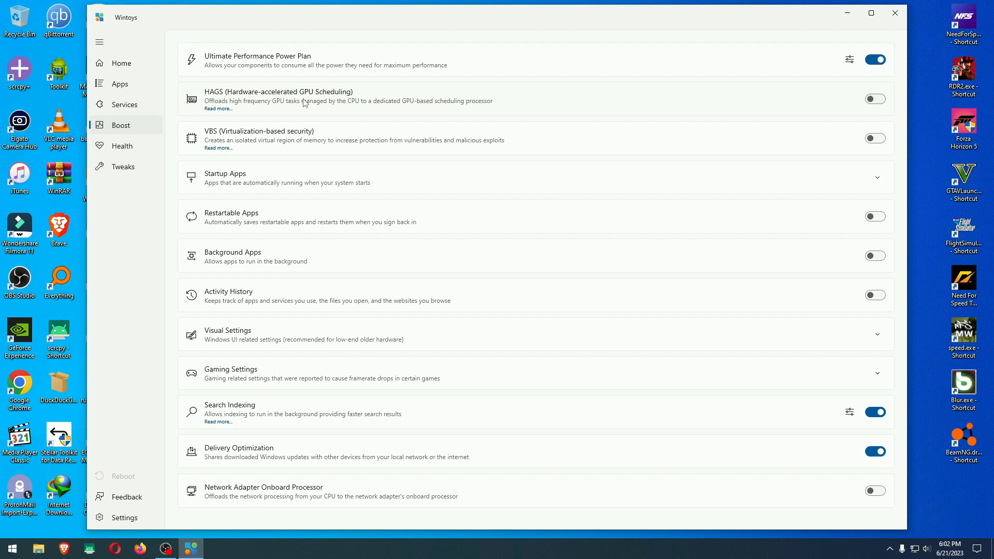
Step: Enable HAGS (Hardware-accelerated GPU Scheduling) among the boost settings and look through the Startup Apps list
left_click(875, 99)
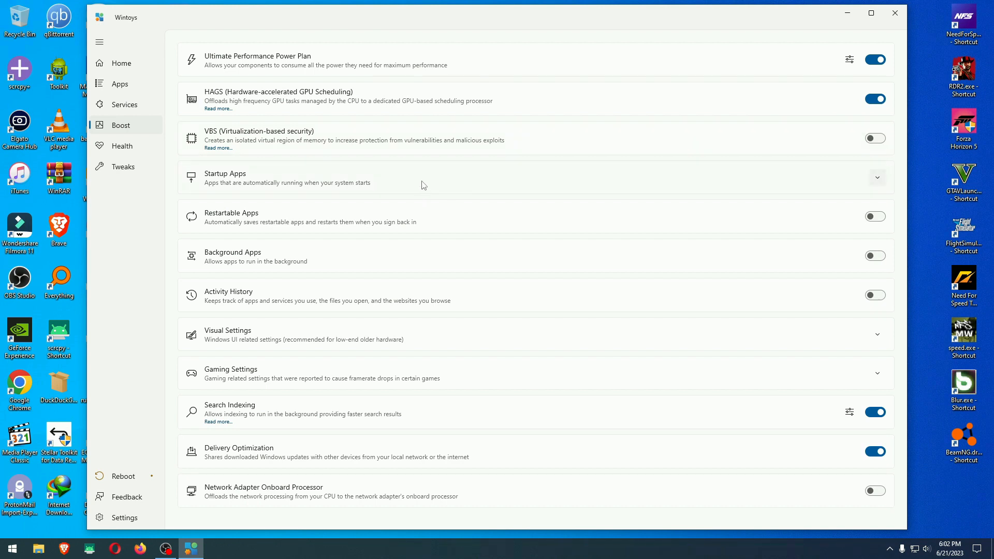
left_click(878, 177)
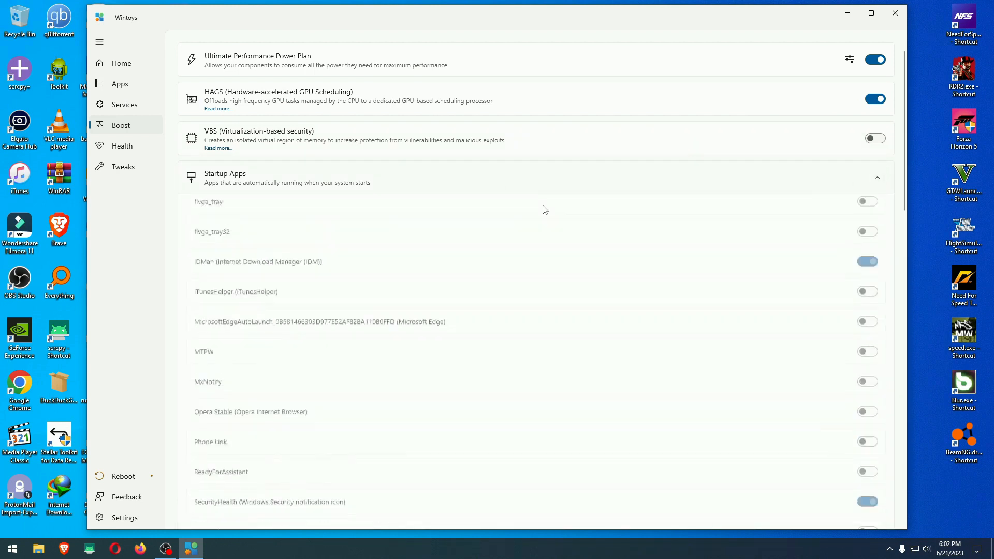
scroll(450, 248, "down", 10)
scroll(455, 246, "up", 4)
scroll(463, 243, "up", 1)
scroll(464, 243, "up", 4)
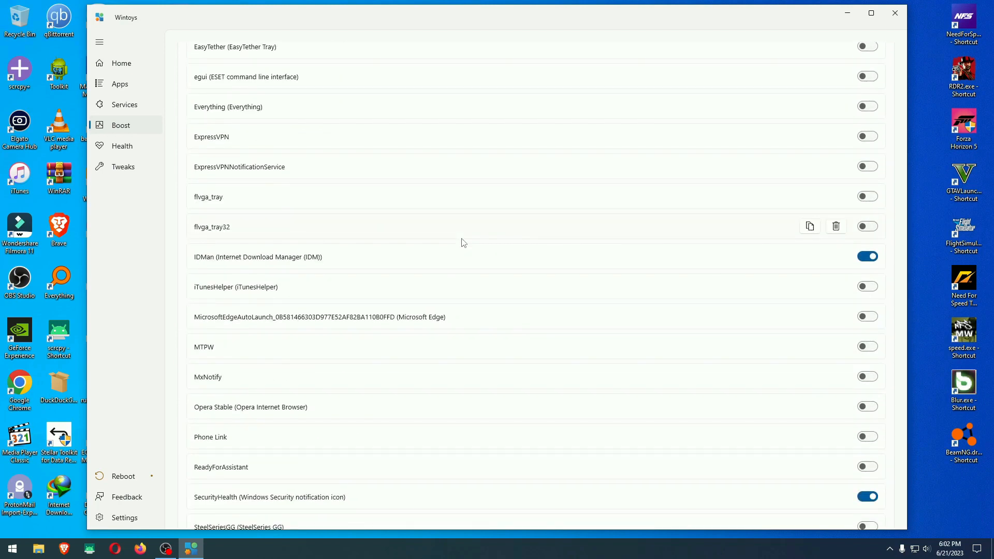
scroll(462, 242, "up", 5)
left_click(878, 179)
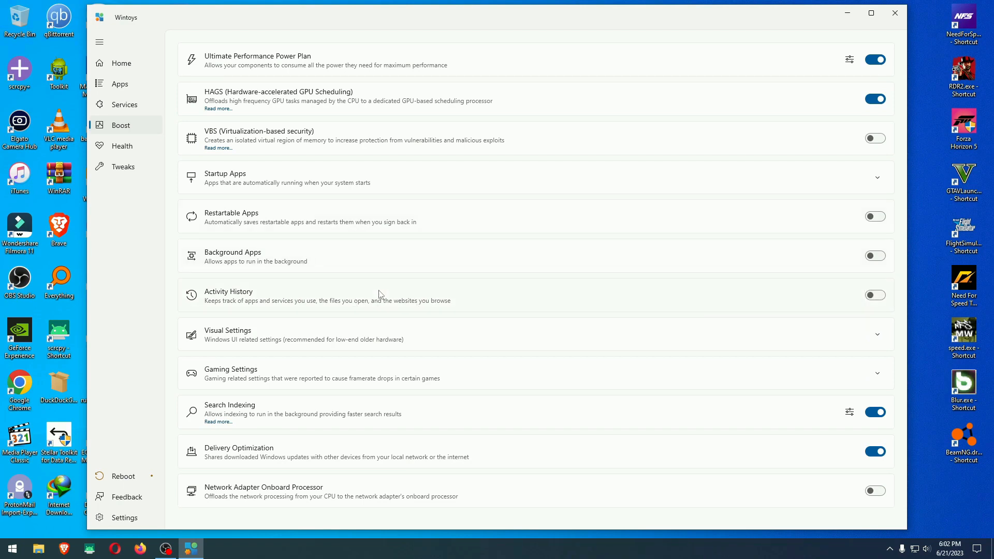
Step: Turn on Storage Sense in the Health settings and delete the junk files of every category under Declutter
left_click(119, 150)
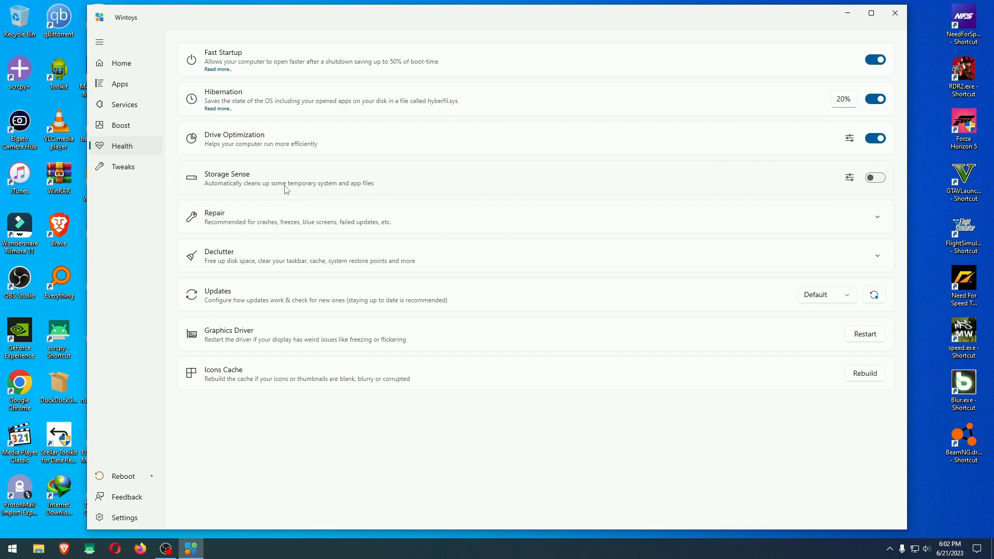
left_click(879, 179)
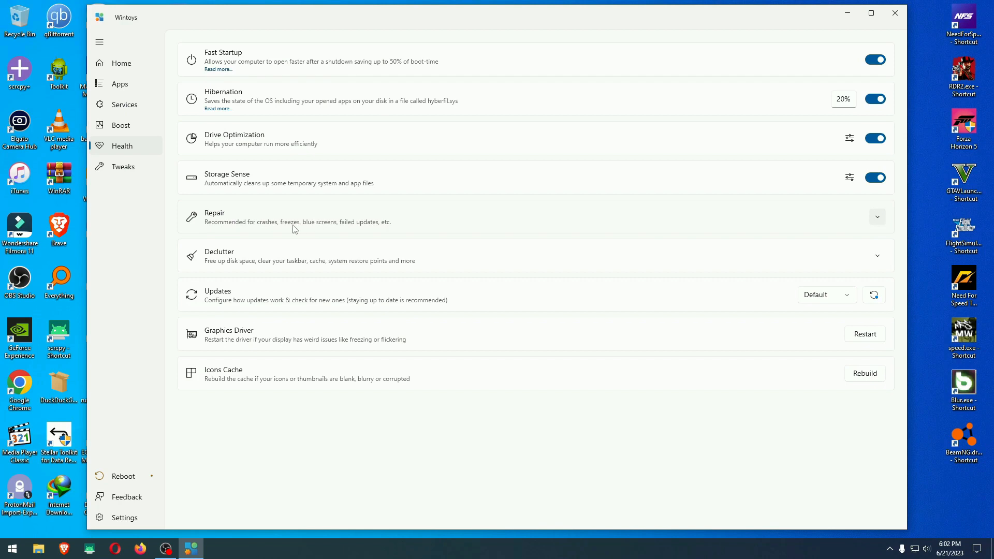
left_click(884, 259)
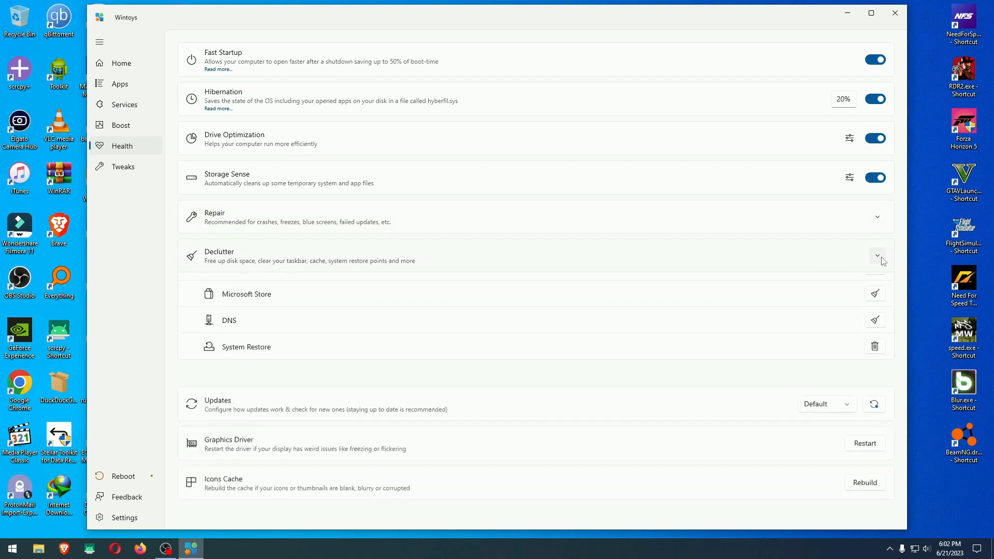
scroll(477, 330, "down", 1)
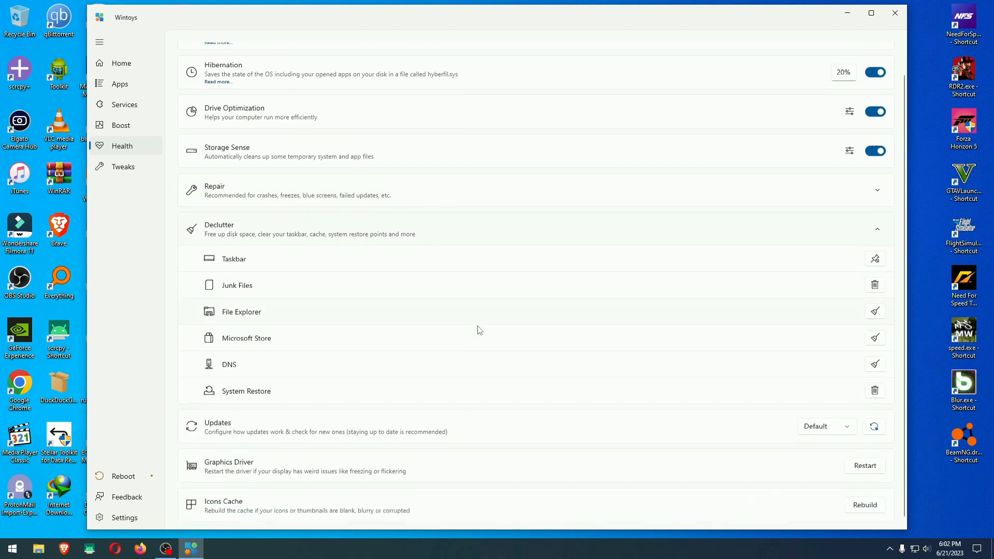
left_click(874, 280)
left_click(426, 196)
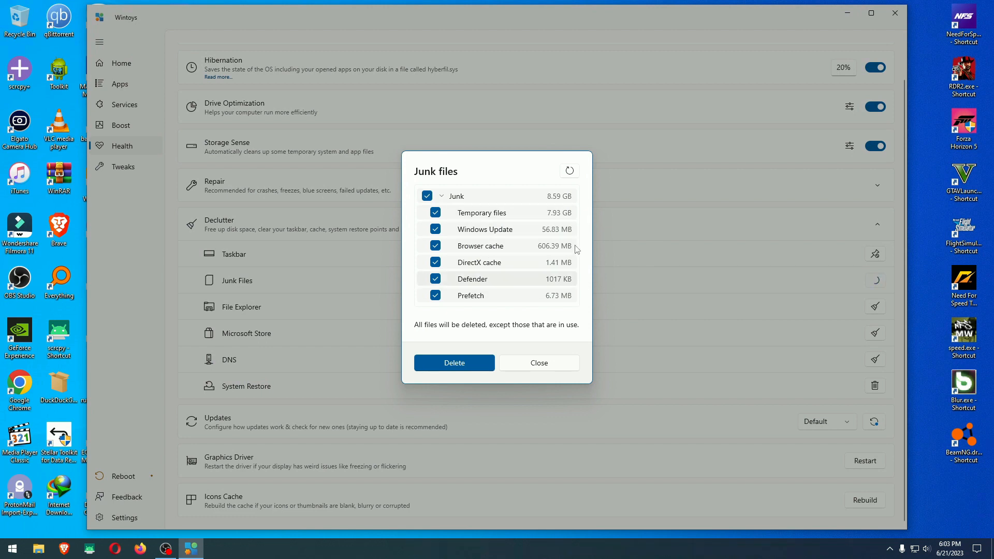
left_click(460, 366)
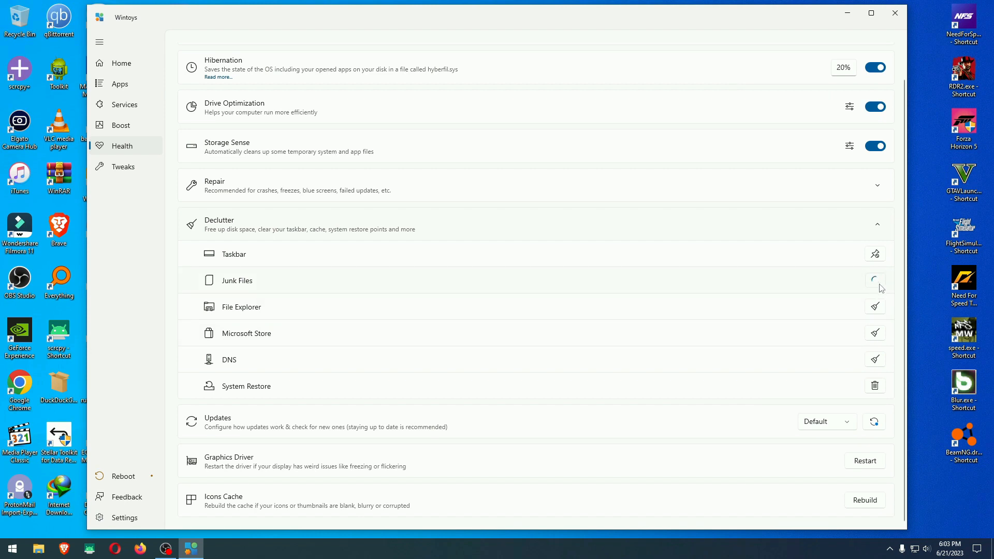
Step: Clear the File Explorer history and clean up the Microsoft Store under Declutter, closing the Store window
left_click(875, 306)
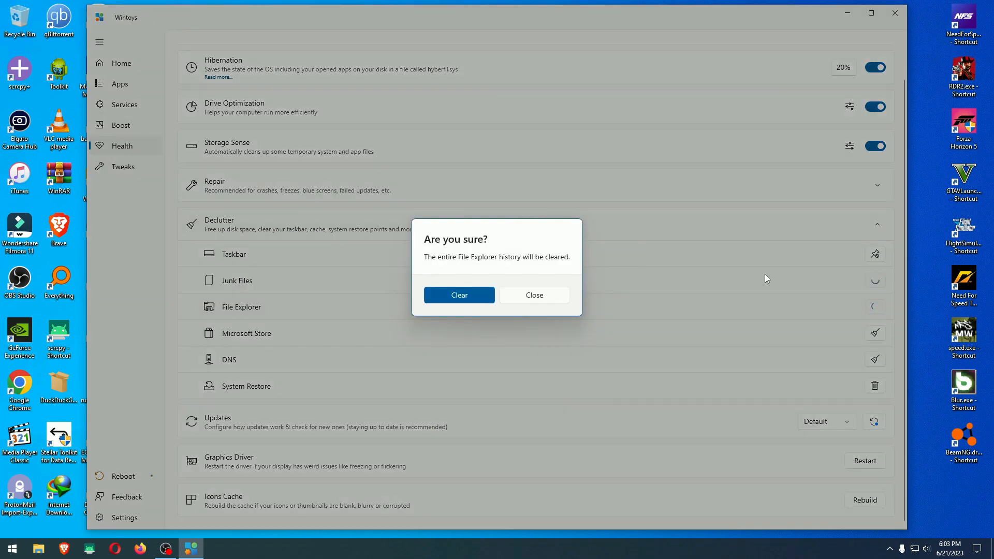
left_click(482, 295)
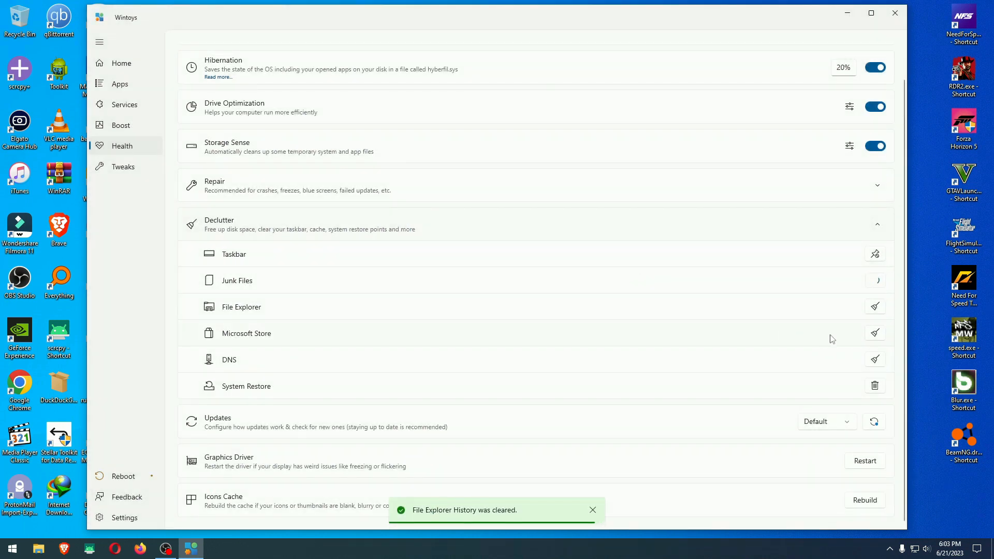
left_click(874, 334)
left_click(481, 298)
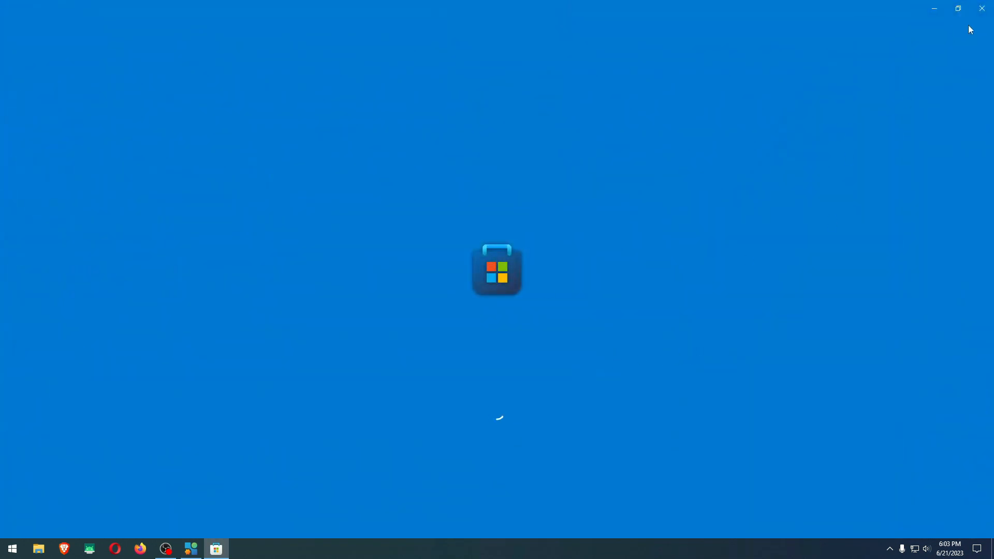
left_click(981, 8)
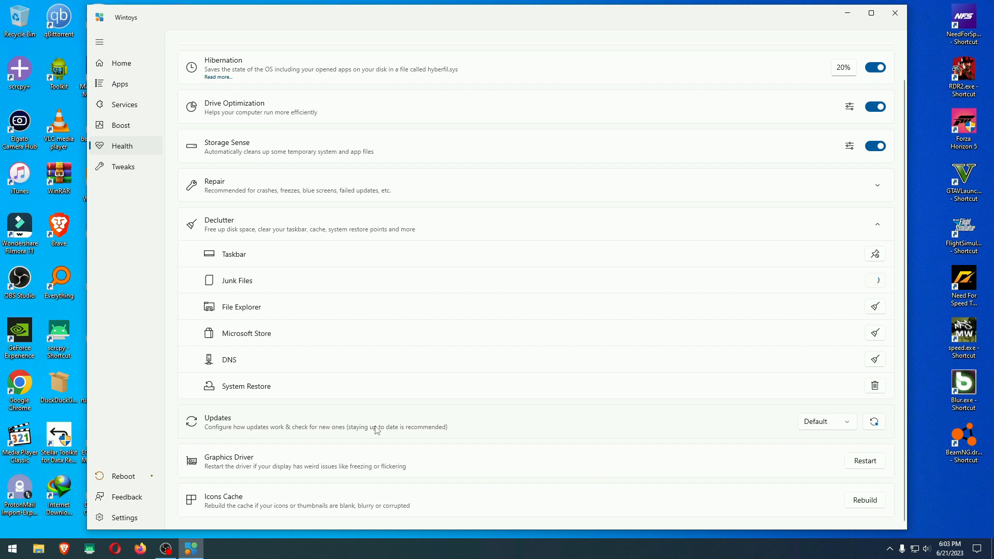
Step: Check for Windows updates from the Health settings and close the Windows Update window
left_click(878, 423)
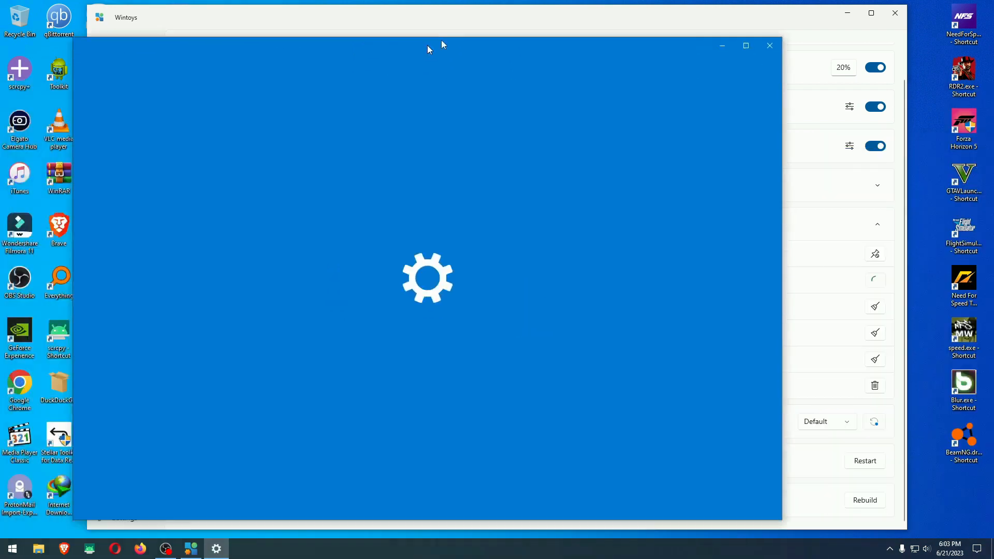
left_click_drag(427, 45, 525, 42)
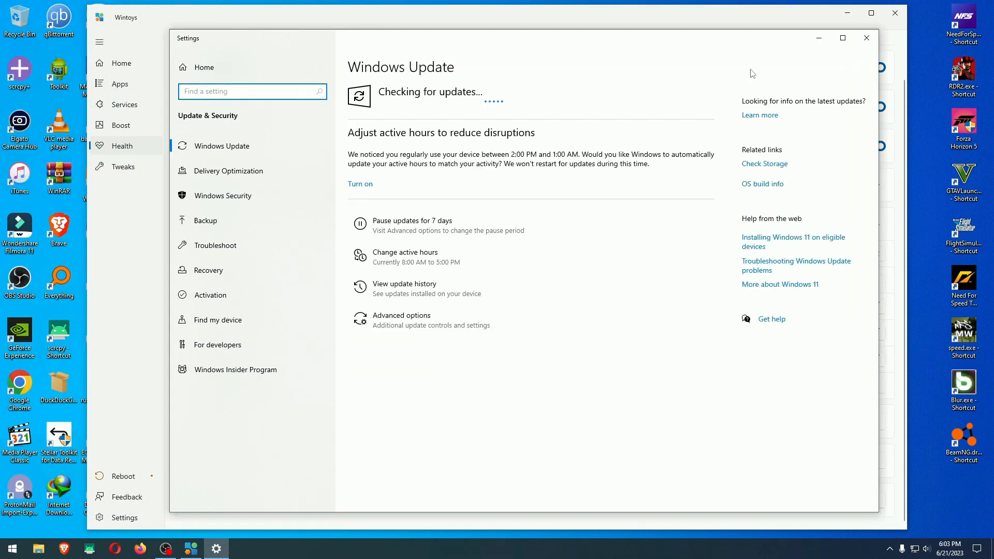
left_click(865, 39)
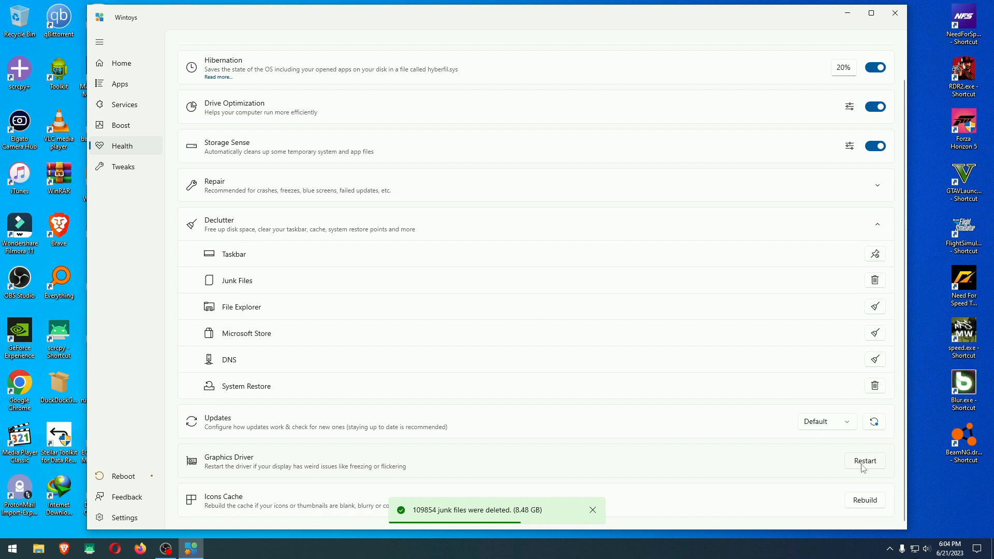
scroll(459, 437, "up", 1)
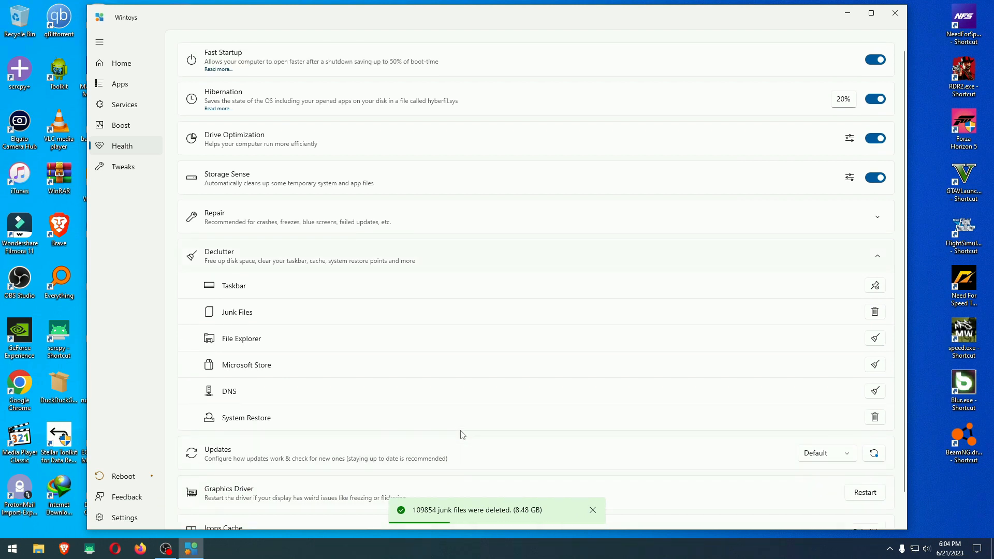
Step: Lower the wallpaper quality to just above the middle in the Desktop tweaks and view the Start Menu tweaks
left_click(133, 171)
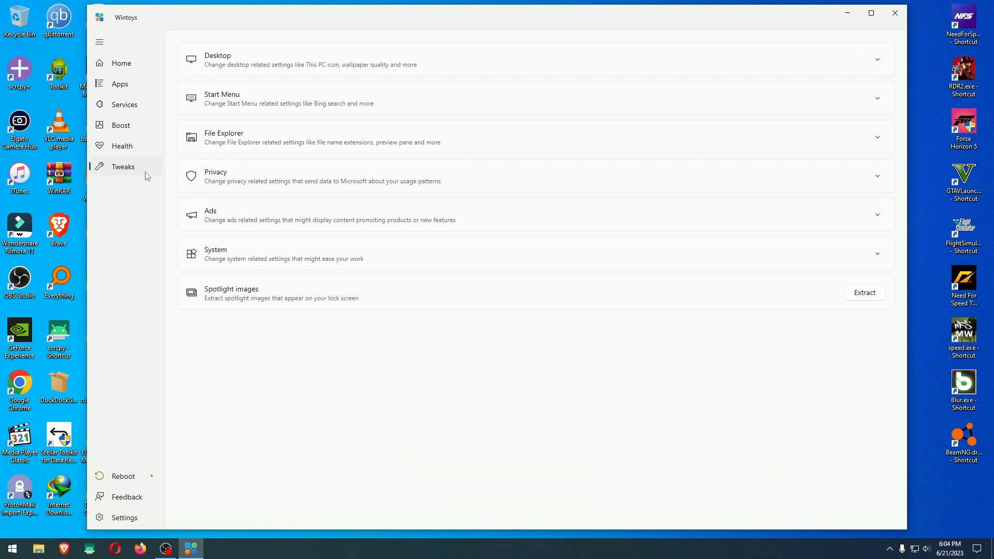
left_click(398, 65)
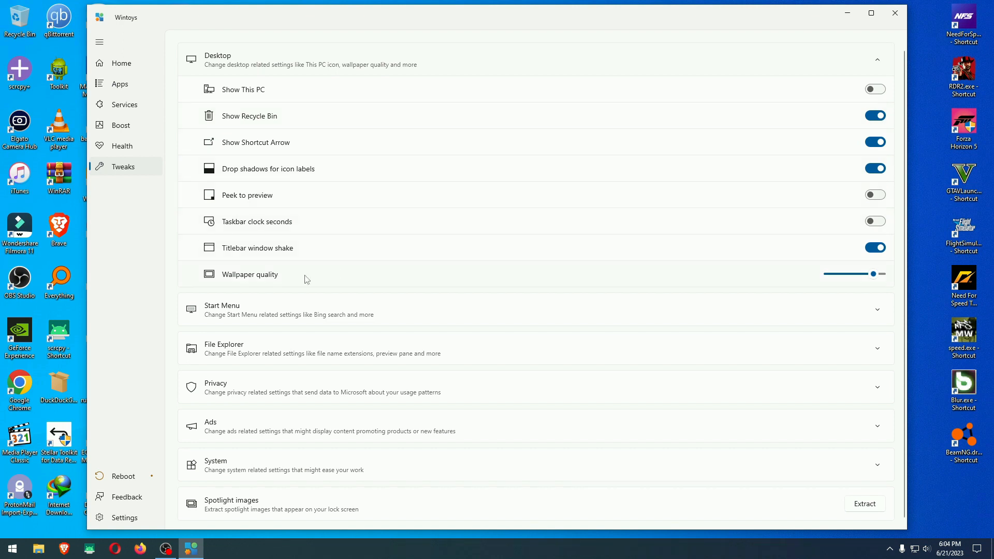
mouse_move(873, 274)
left_mouse_down()
mouse_move(853, 279)
mouse_move(884, 279)
mouse_move(857, 279)
left_mouse_up()
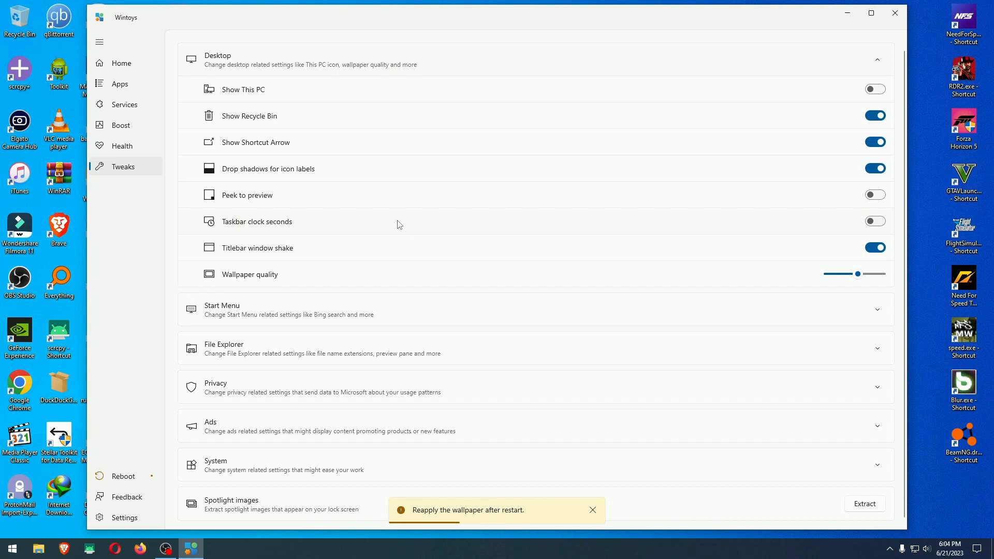
left_click(360, 308)
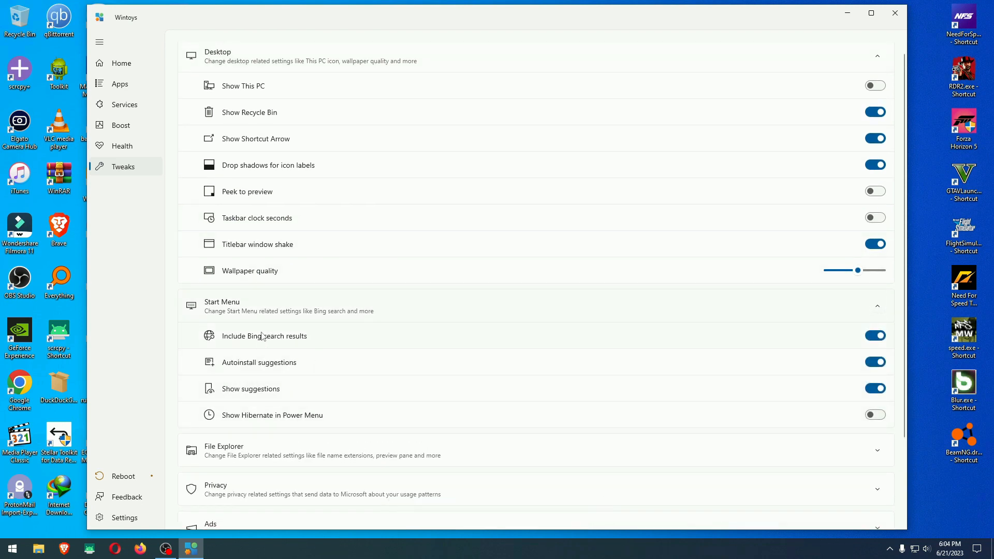
left_click(879, 307)
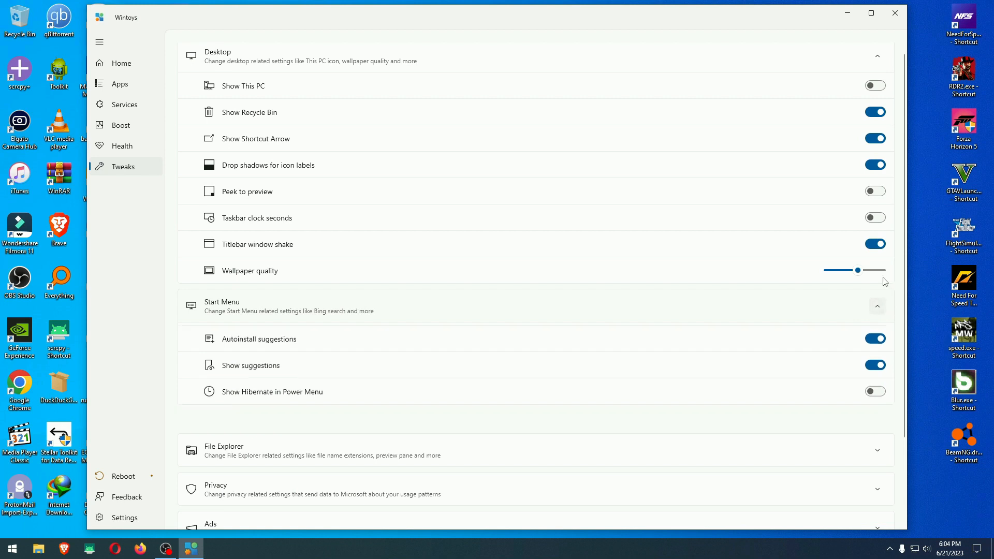
left_click(878, 55)
Step: Enable God Mode in the System tweaks, move the Wintoys window aside and refresh the desktop
left_click(311, 256)
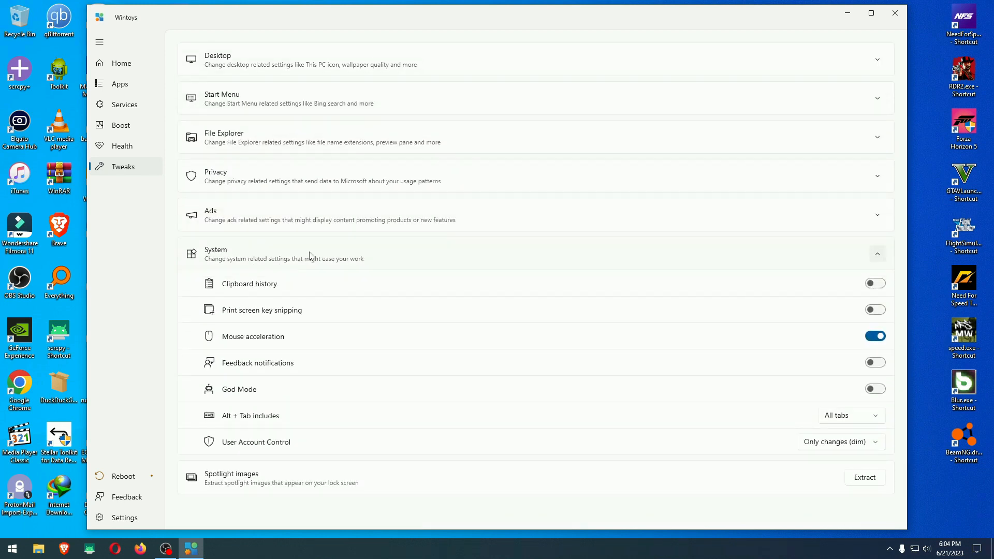
left_click(392, 394)
left_click_drag(447, 14, 637, 17)
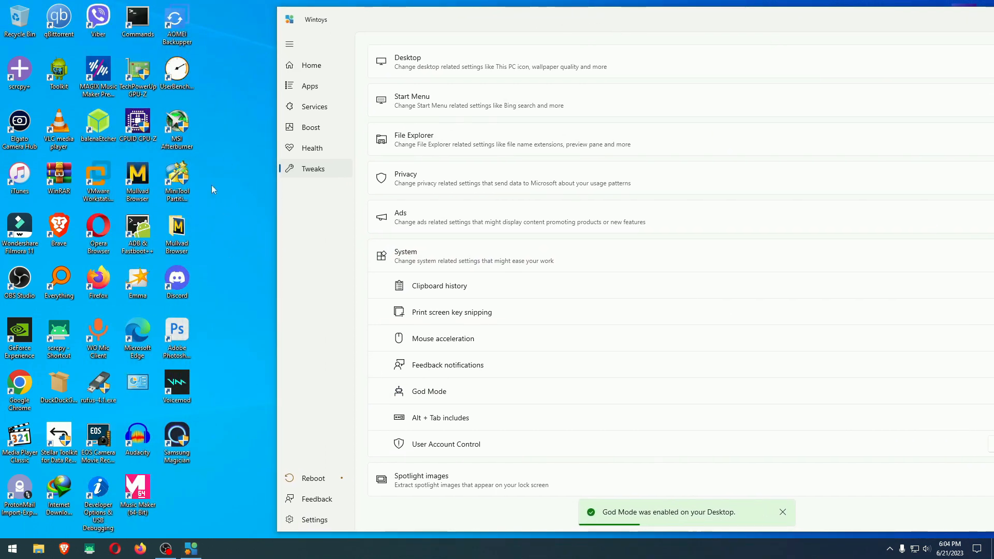
right_click(236, 154)
left_click(256, 187)
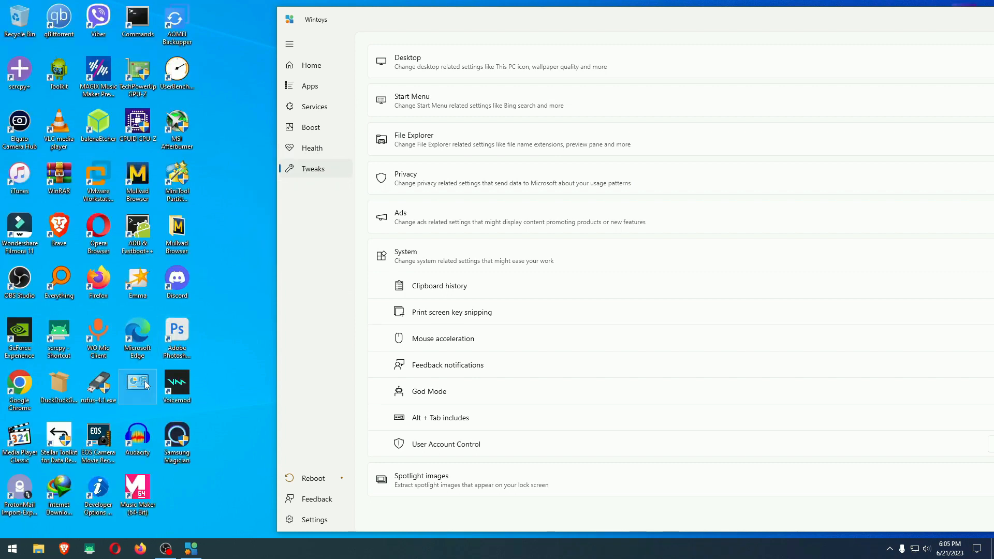
Step: Rearrange the desktop so the God Mode icon sits below Voicemod and Samsung Magician takes its former place
left_click_drag(129, 388, 184, 490)
left_click_drag(179, 446, 137, 387)
left_click_drag(181, 487, 187, 436)
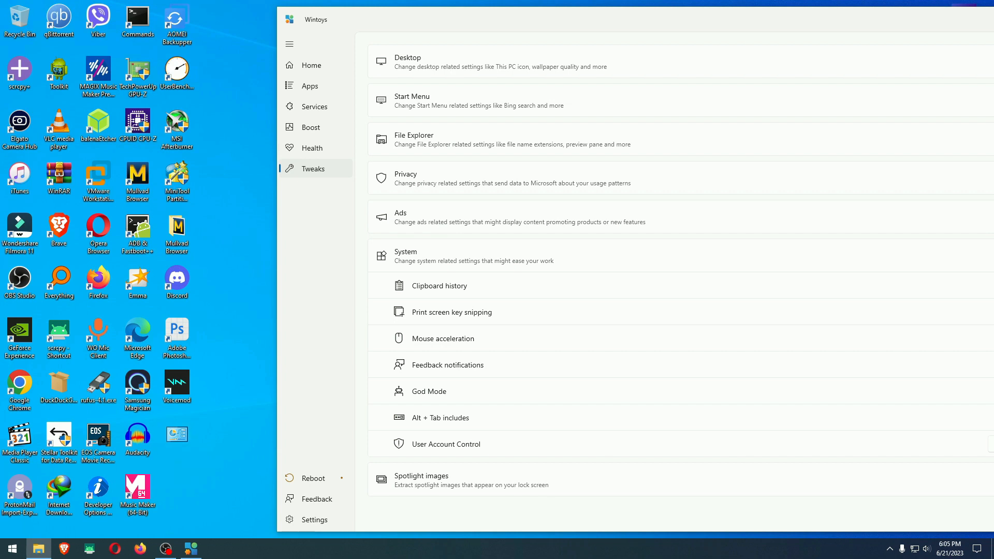
Step: Open the GodMode folder in an enlarged window and look through its categories of Windows settings
left_click_drag(291, 81, 260, 10)
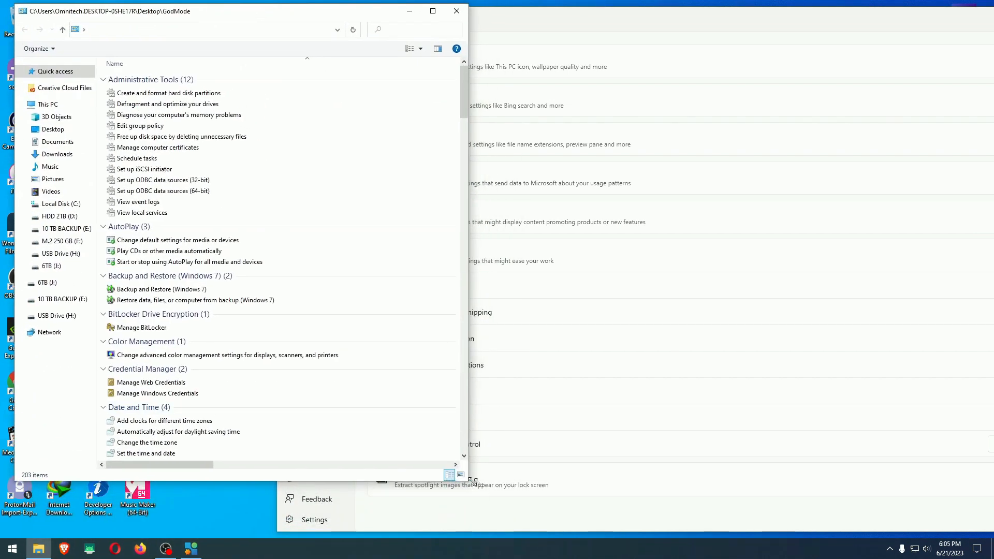
left_click_drag(466, 479, 655, 539)
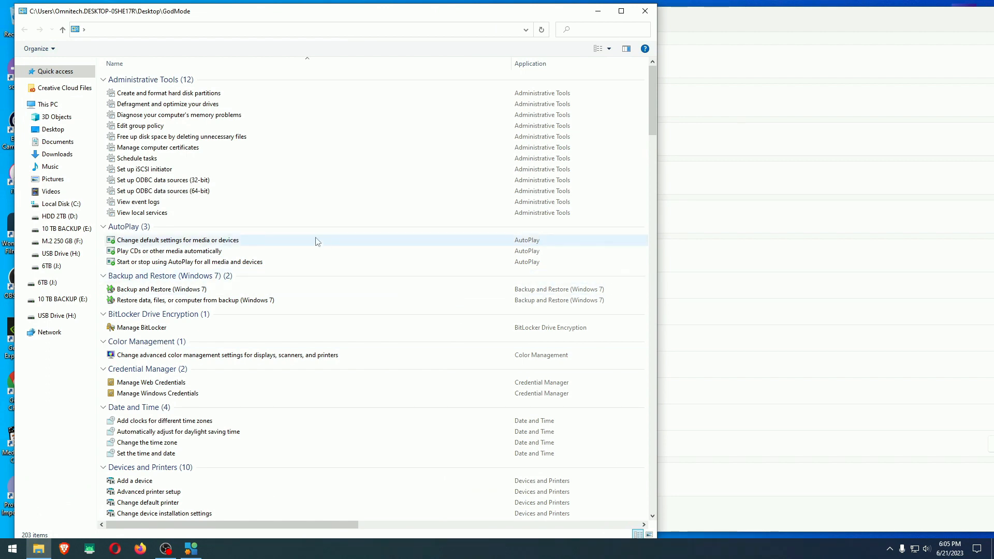
scroll(316, 241, "down", 20)
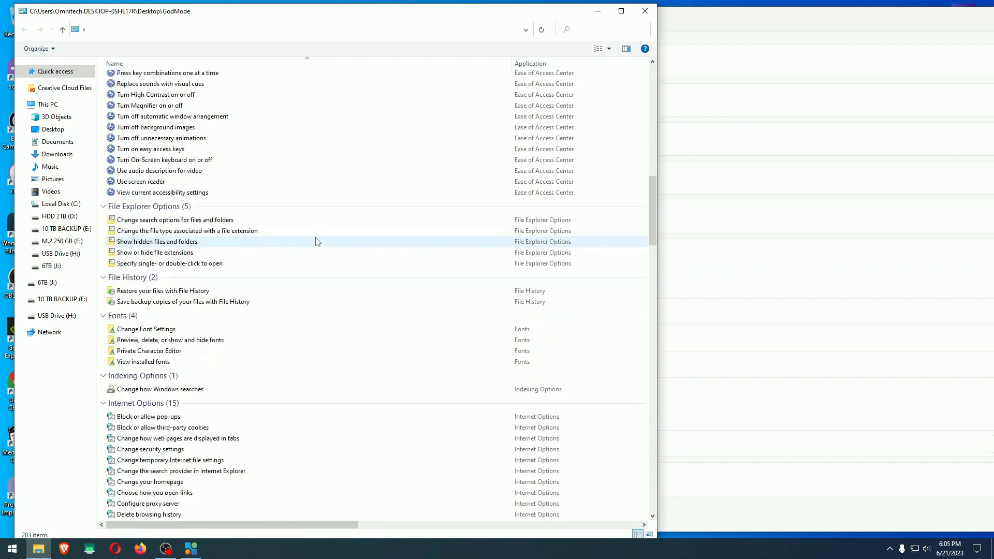
scroll(317, 241, "down", 20)
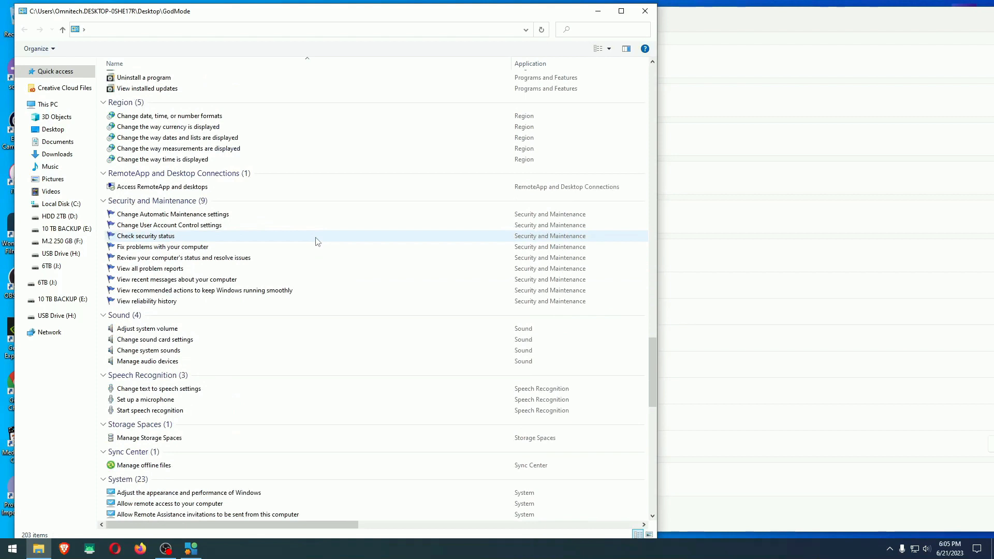
scroll(316, 242, "down", 12)
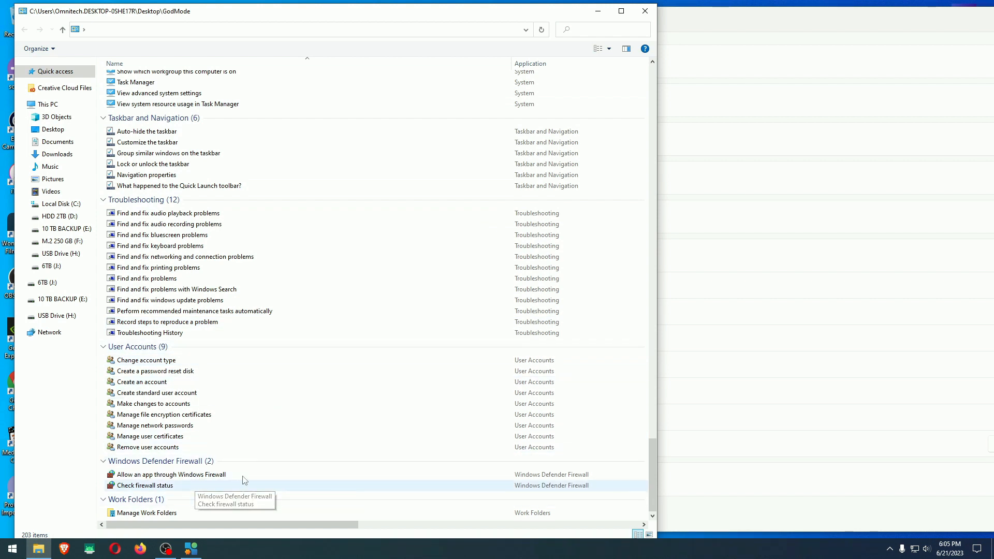
scroll(244, 480, "up", 11)
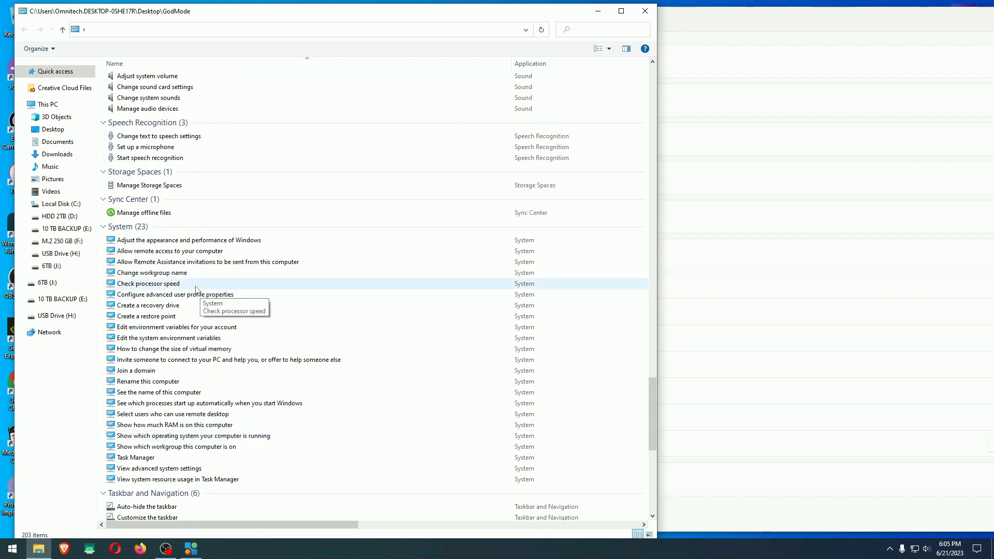
scroll(196, 289, "up", 5)
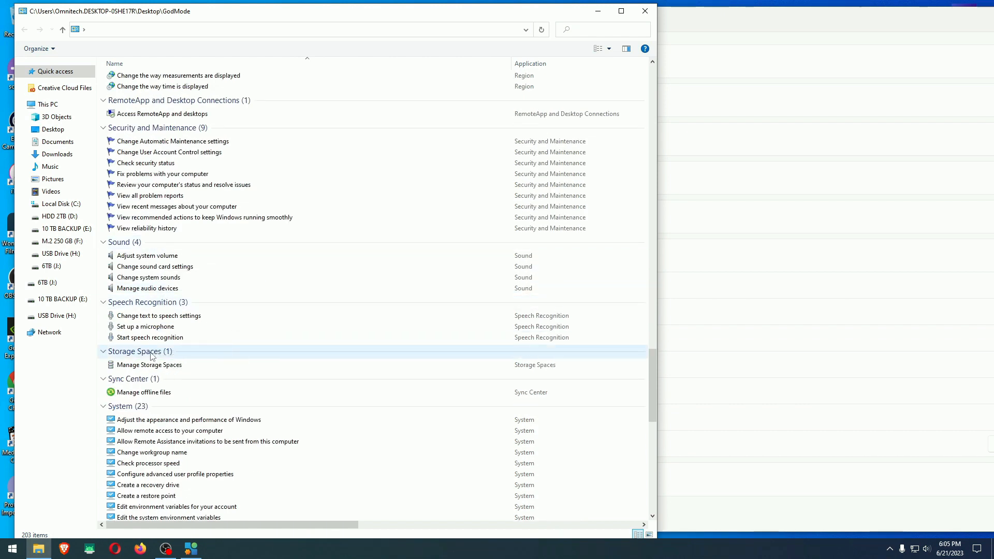
scroll(166, 344, "up", 10)
scroll(178, 326, "up", 6)
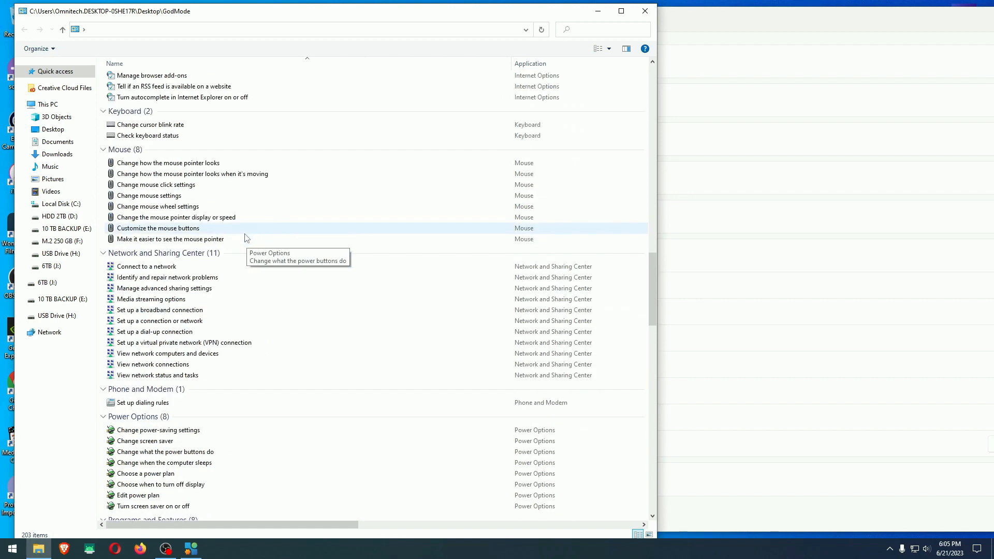
Step: Look back through the GodMode settings up to Administrative Tools, close the folder and move the Wintoys window fully into view
scroll(246, 238, "up", 11)
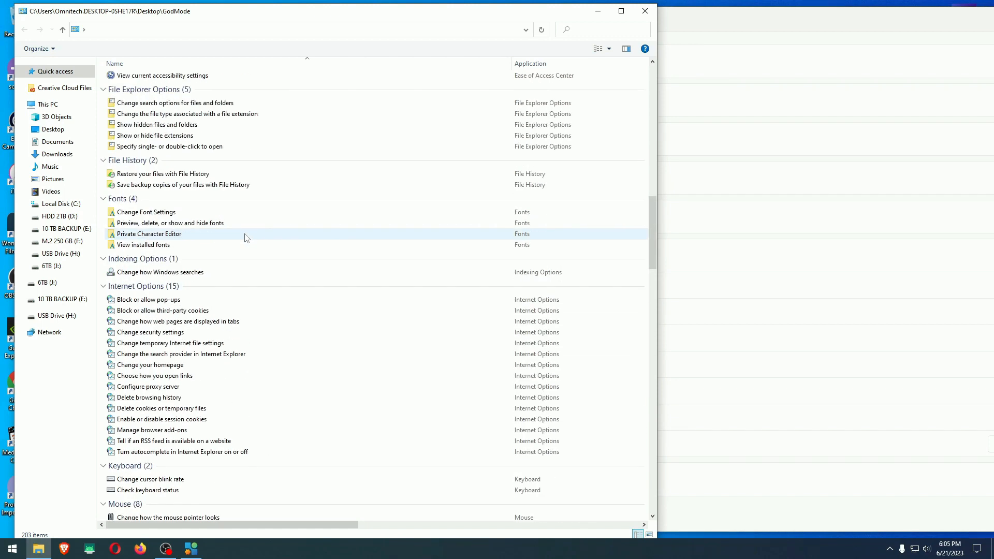
scroll(246, 238, "up", 20)
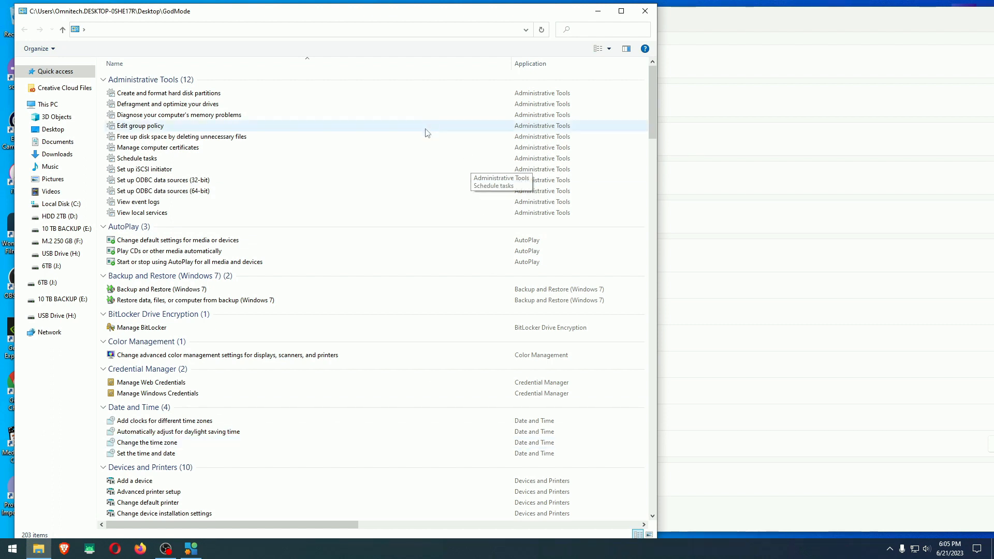
left_click(645, 11)
left_click(176, 436)
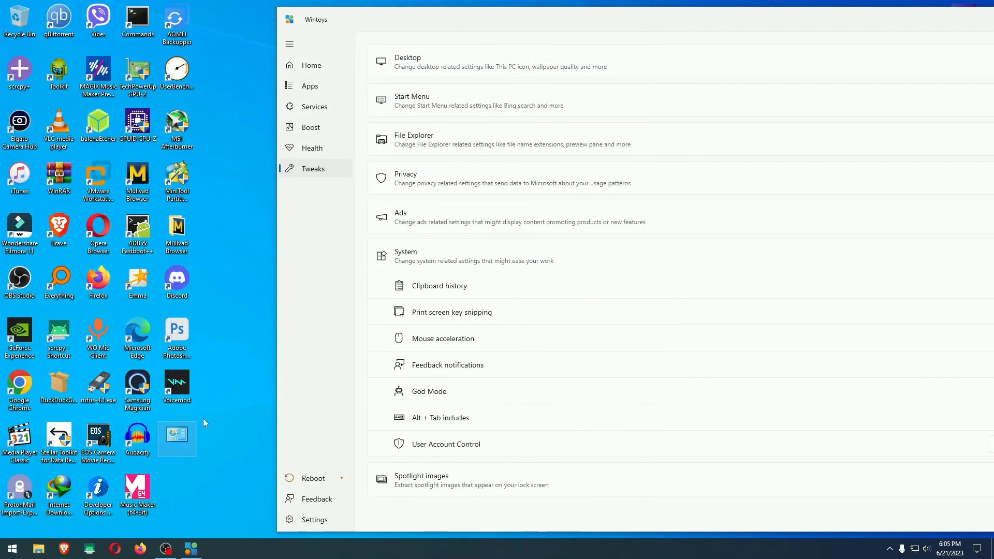
left_click_drag(699, 19, 467, 11)
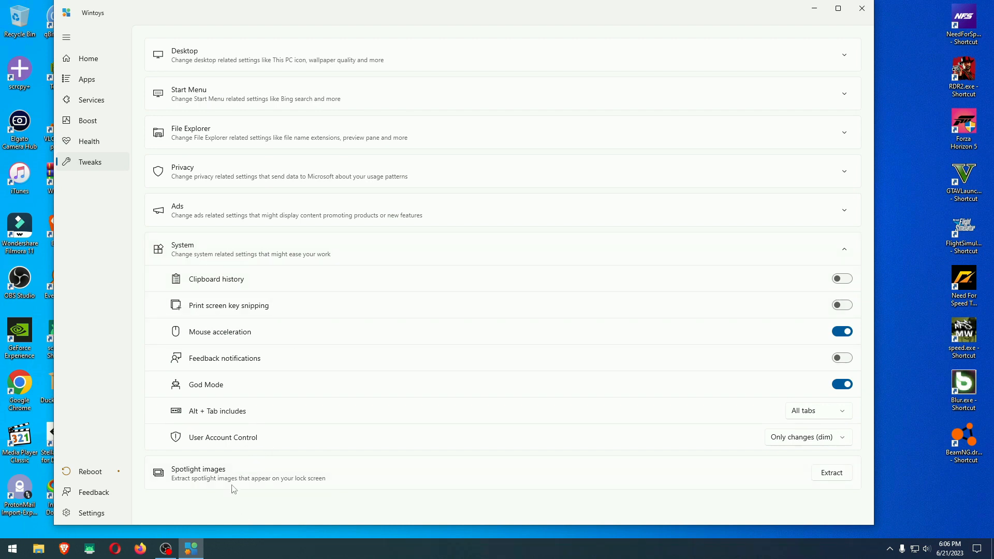
Step: Disable lock screen fun facts, tips and tricks, Windows tips and suggestions, and the Windows welcome experience in the Ads tweaks
left_click(269, 215)
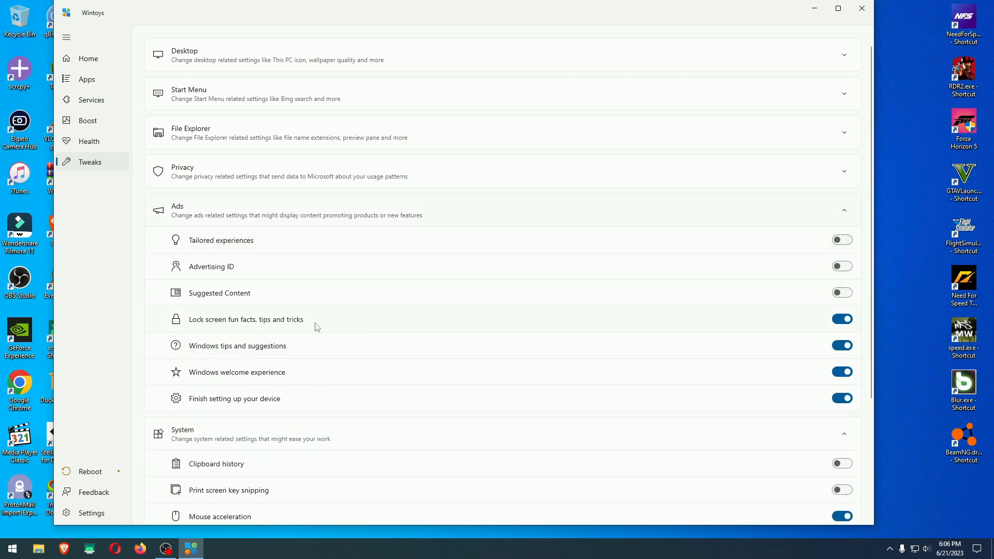
left_click(840, 320)
left_click(846, 347)
left_click(841, 374)
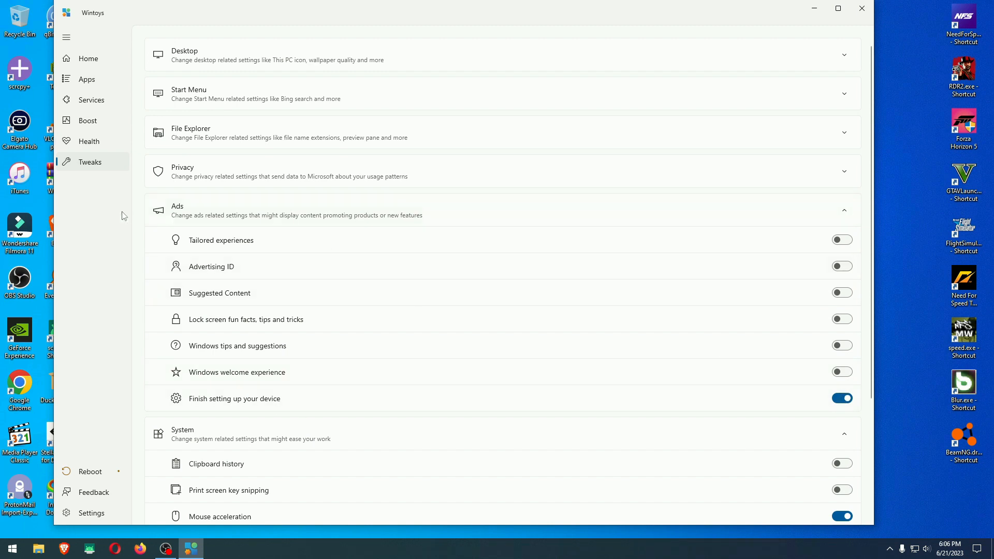
left_click(848, 211)
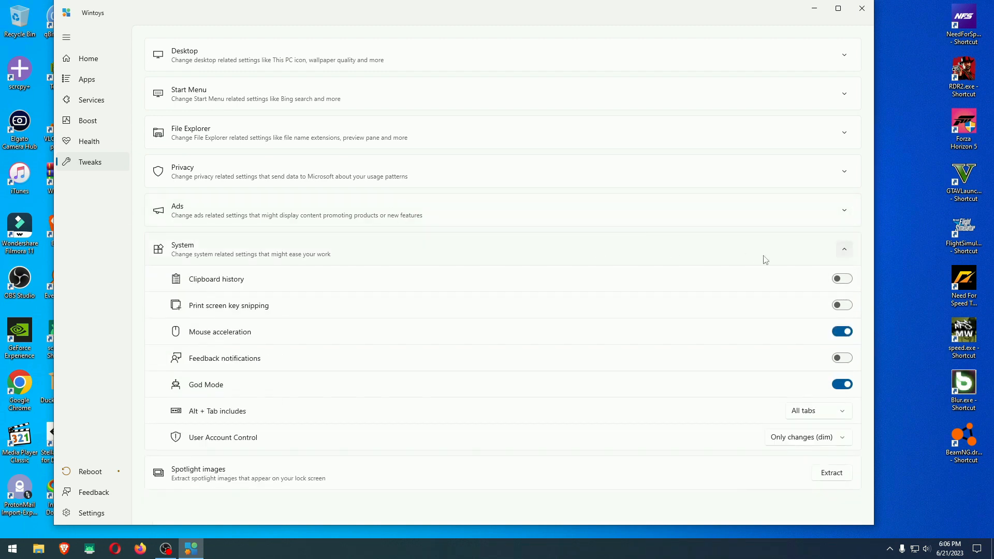
Step: Turn off Telemetry and Error Reporting and enable the Camera on/off indicator in the Privacy tweaks
left_click(844, 249)
left_click(399, 175)
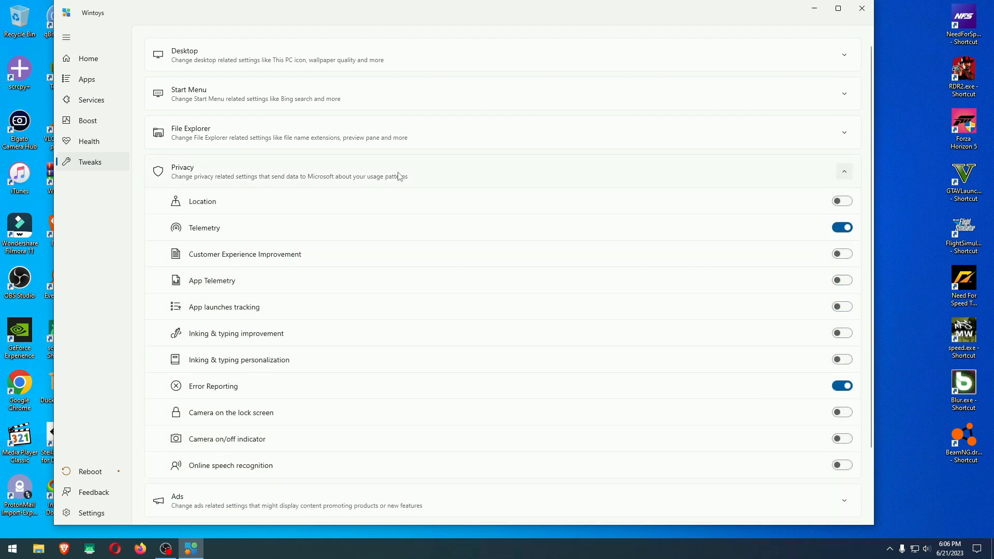
left_click(840, 229)
left_click(840, 385)
scroll(526, 313, "down", 3)
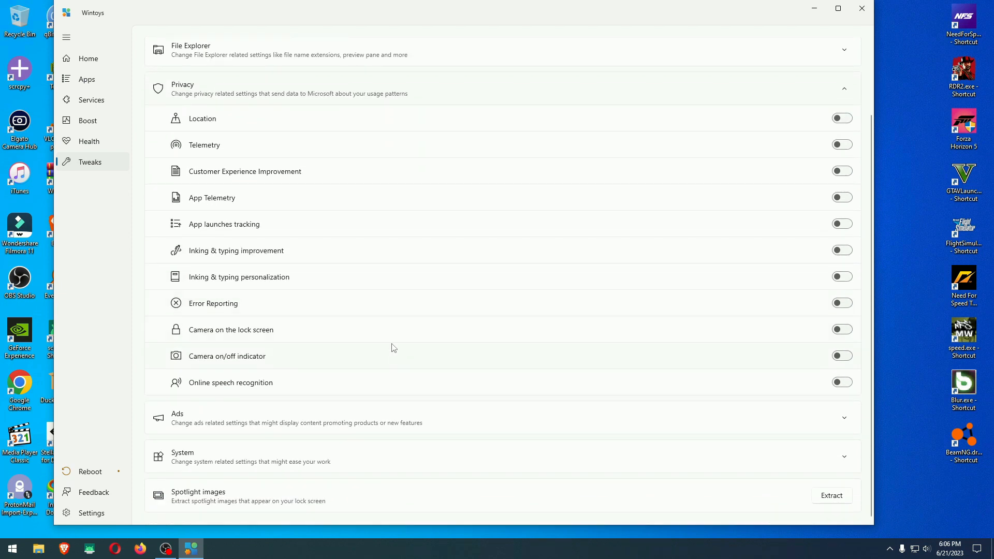
left_click(842, 358)
scroll(367, 252, "up", 3)
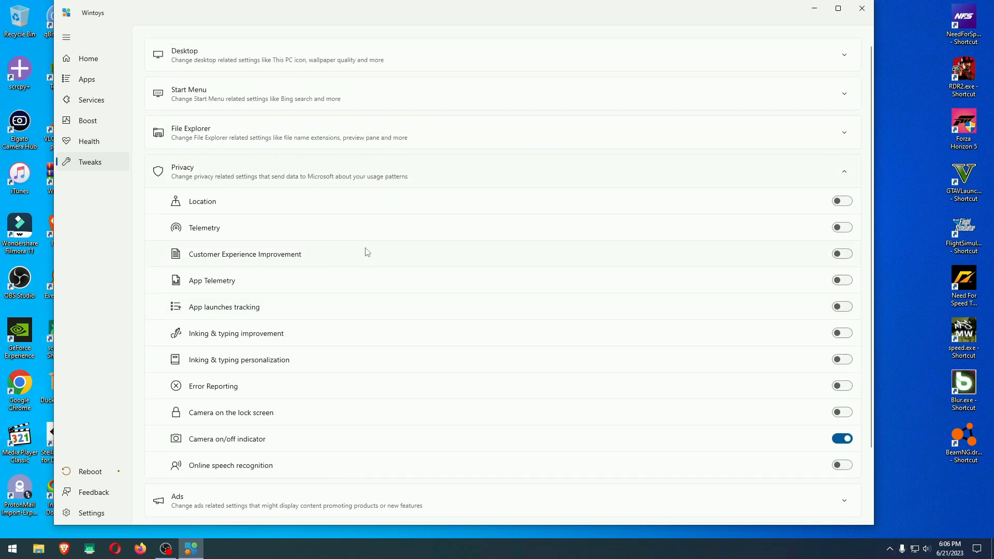
Step: Revisit the Home, Apps and Services pages and look through the list of running services
left_click(88, 59)
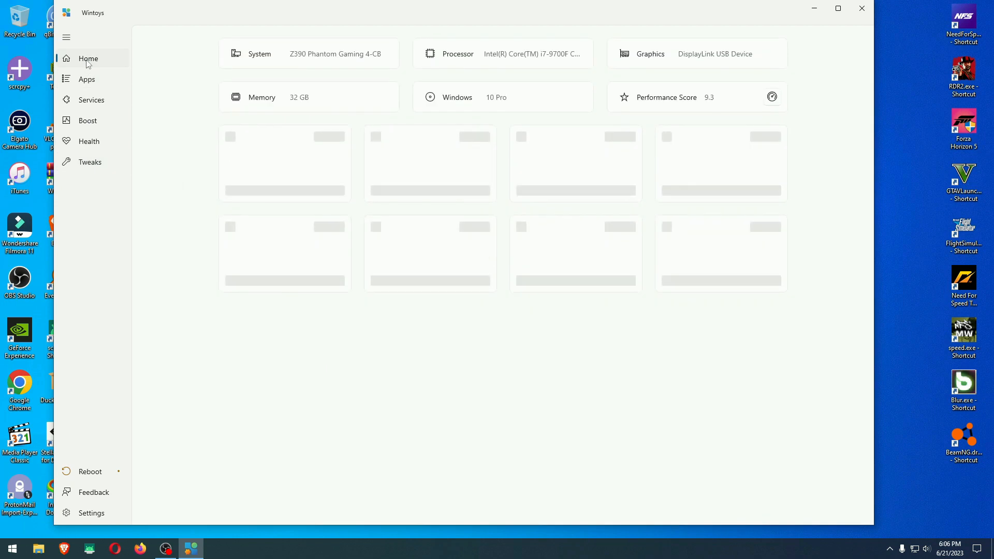
left_click(86, 78)
left_click(91, 101)
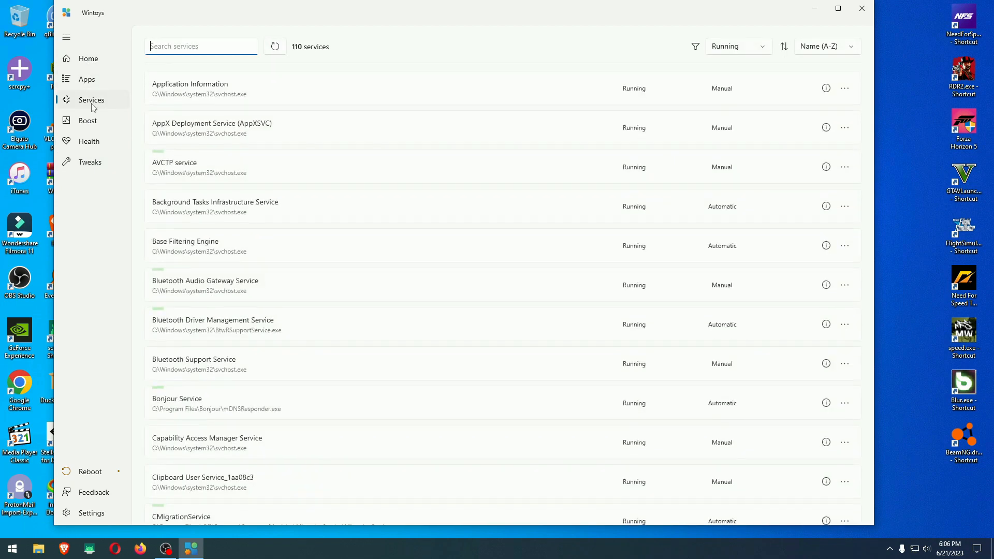
scroll(429, 243, "down", 15)
scroll(417, 244, "up", 15)
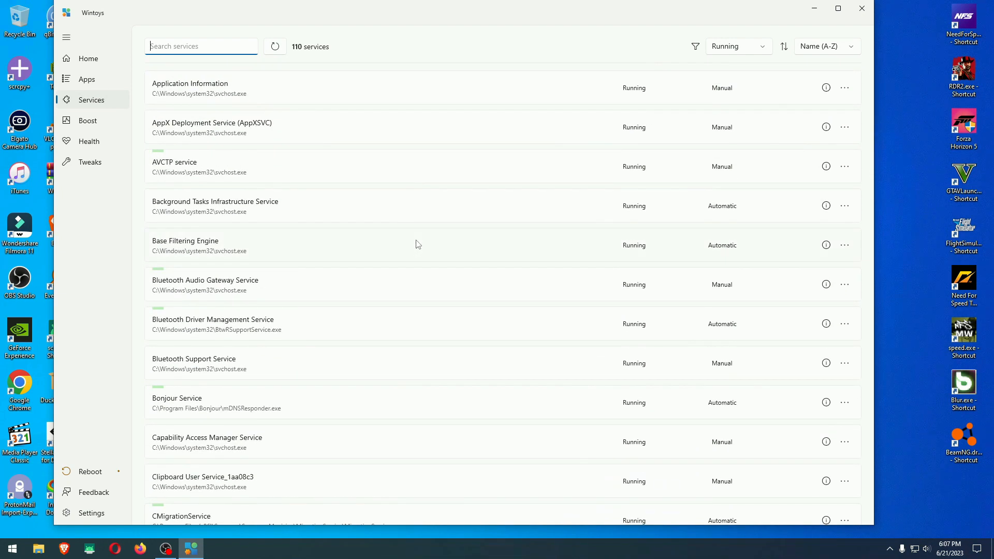
Step: Show the Microsoft Store entry in the Start menu and return to the Wintoys window
left_click(12, 549)
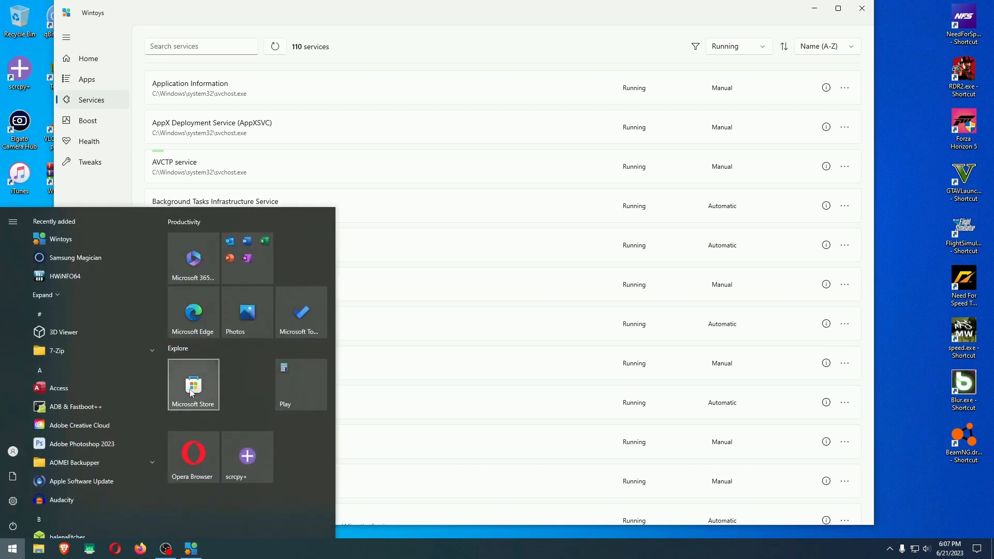
left_click(596, 12)
left_click(96, 23)
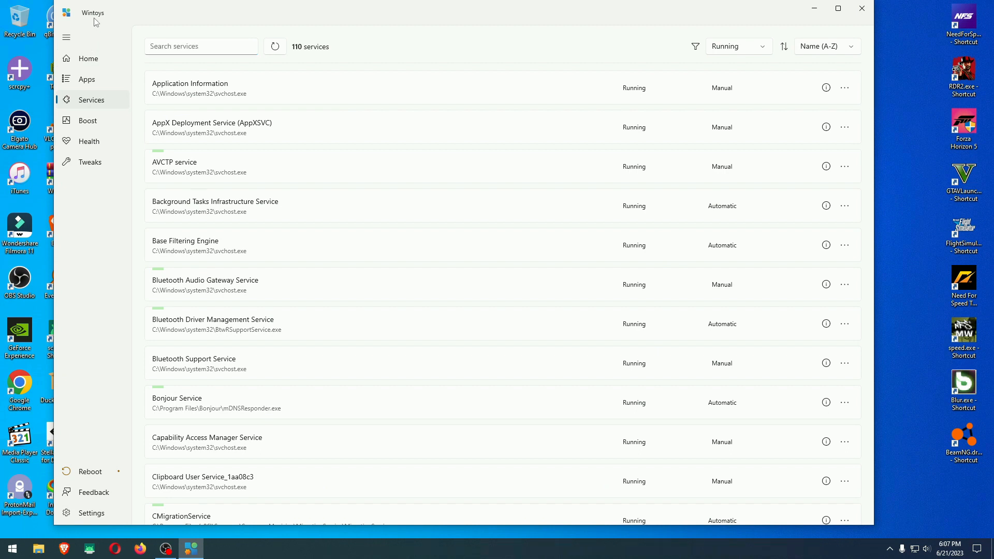